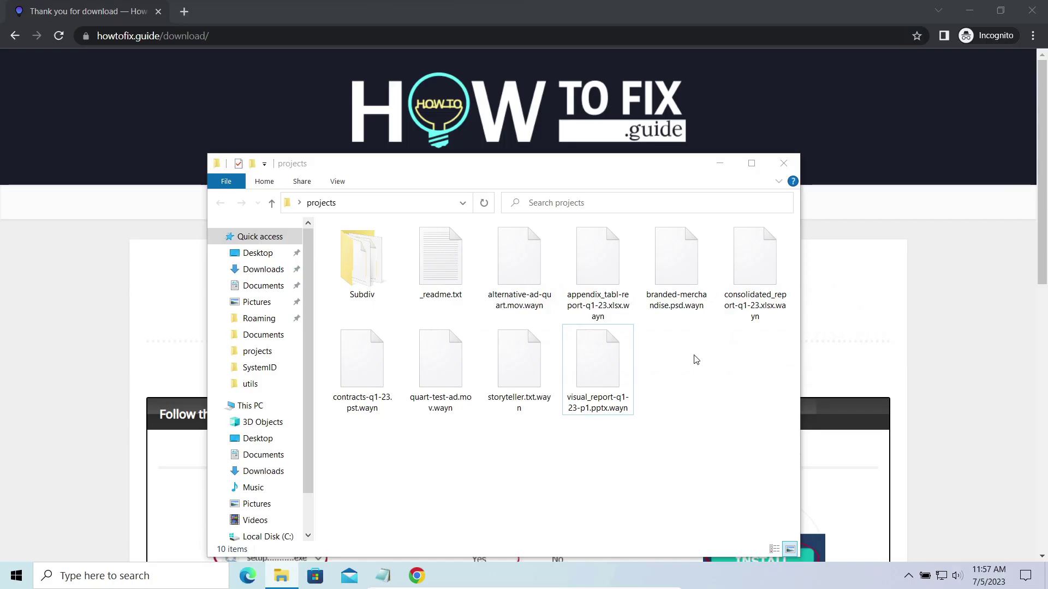
- Look over the _readme.txt ransom note and the encrypted .wayn files, then return to the browser
left_click(382, 578)
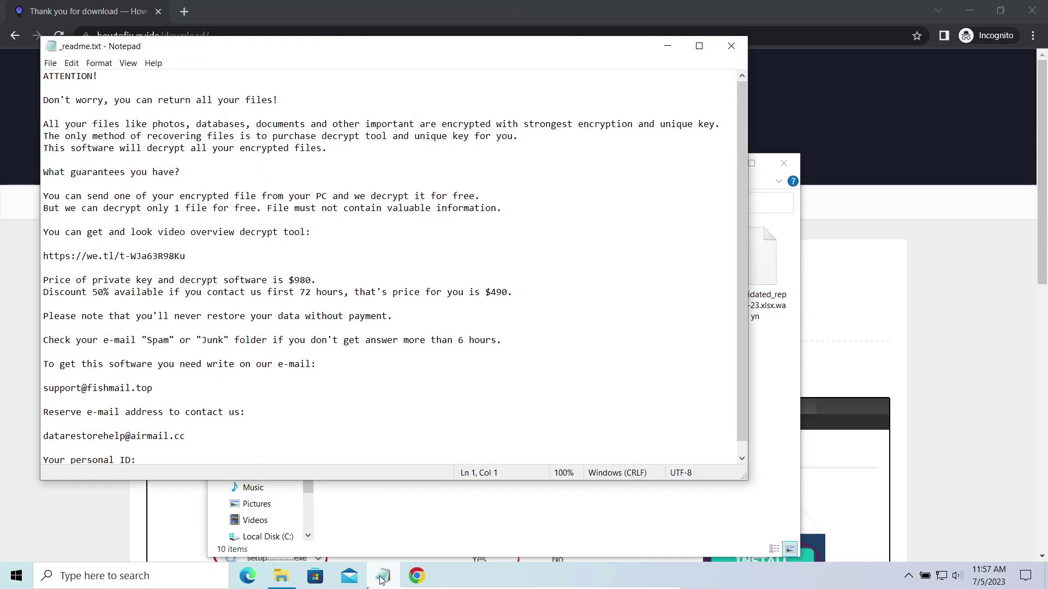
left_click(378, 578)
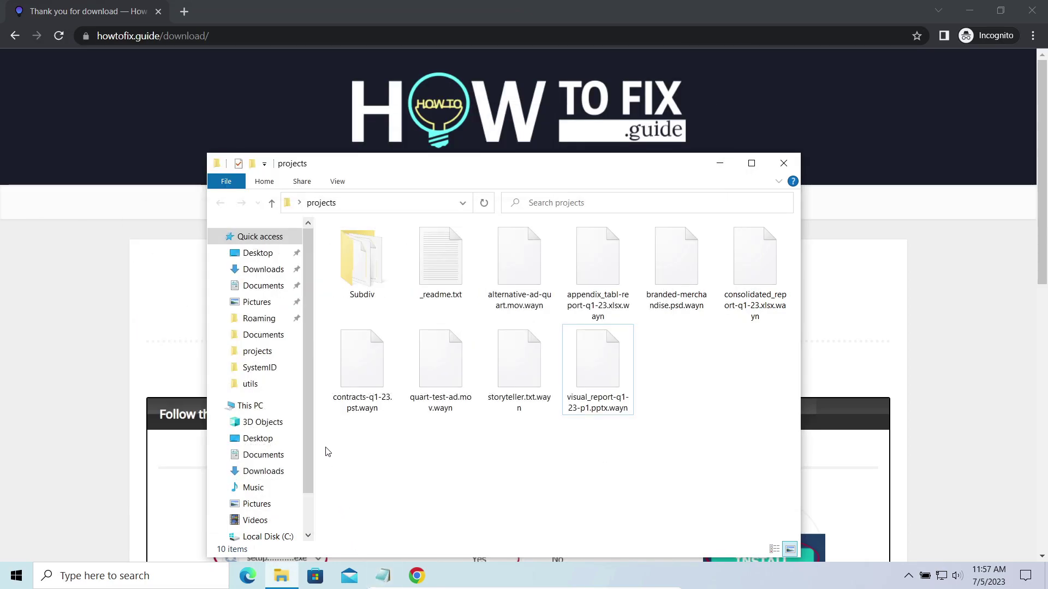
left_click_drag(354, 483, 637, 414)
left_click(766, 361)
left_click(879, 272)
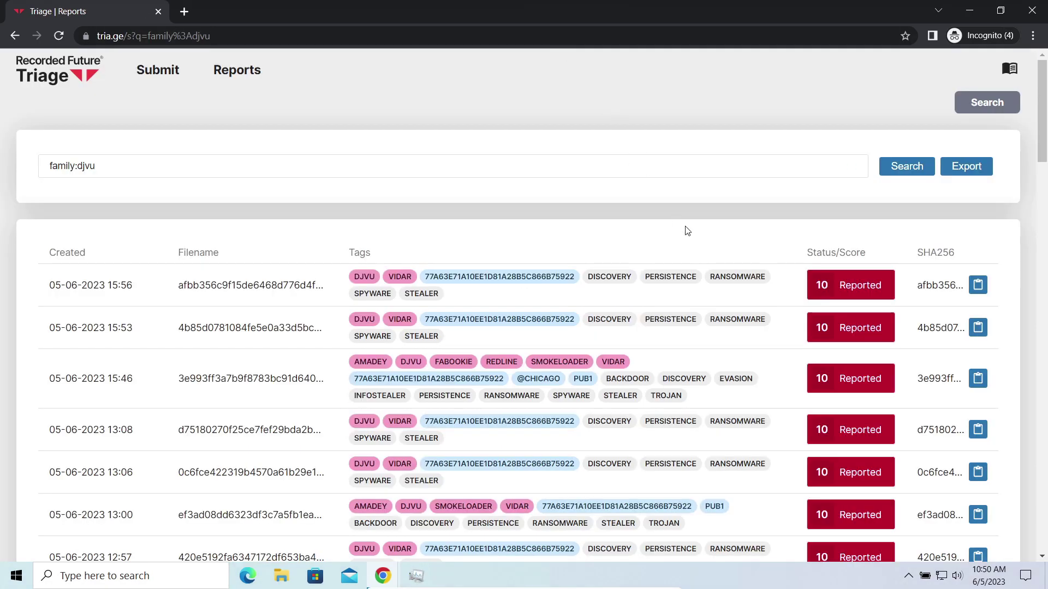
scroll(687, 231, "down", 3)
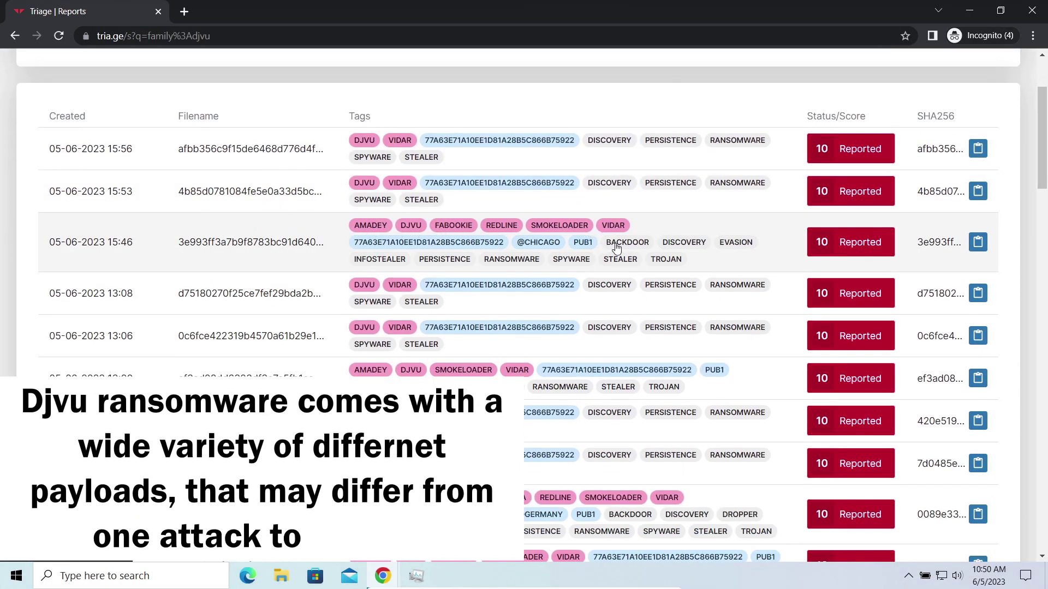
scroll(619, 251, "down", 3)
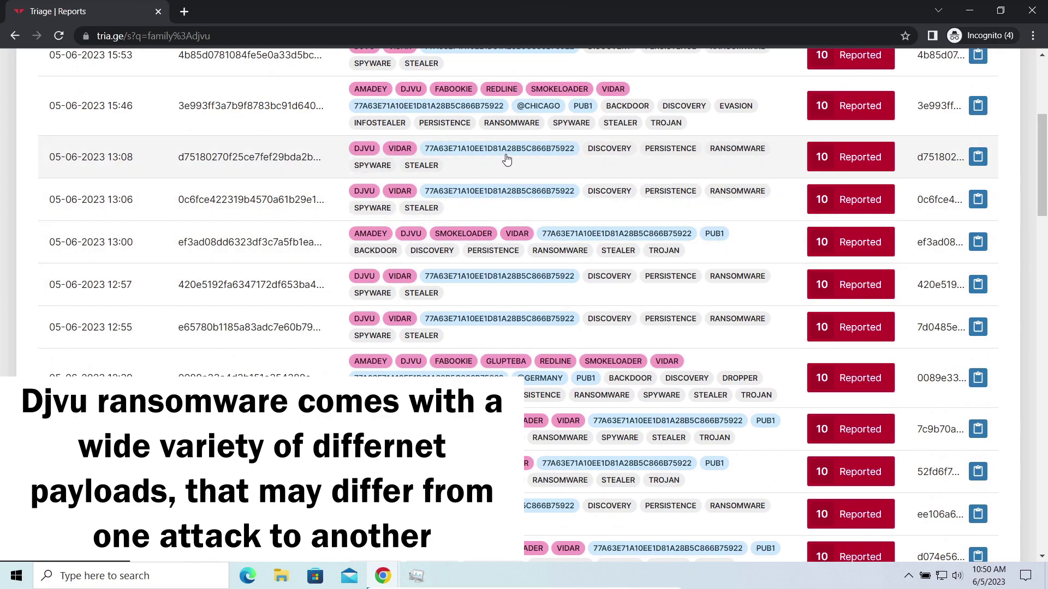
scroll(515, 246, "down", 6)
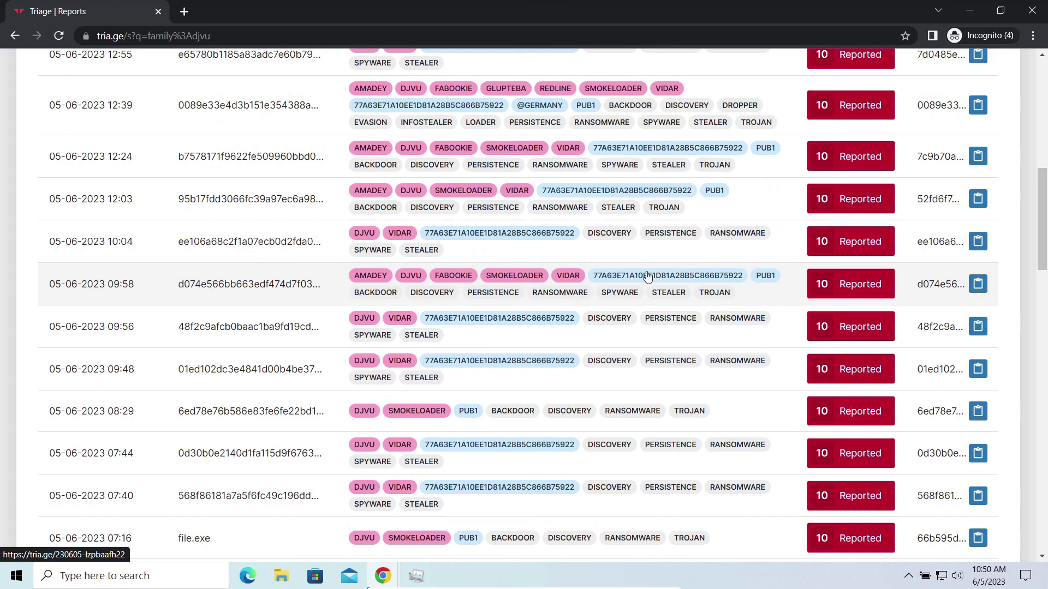
scroll(698, 337, "down", 6)
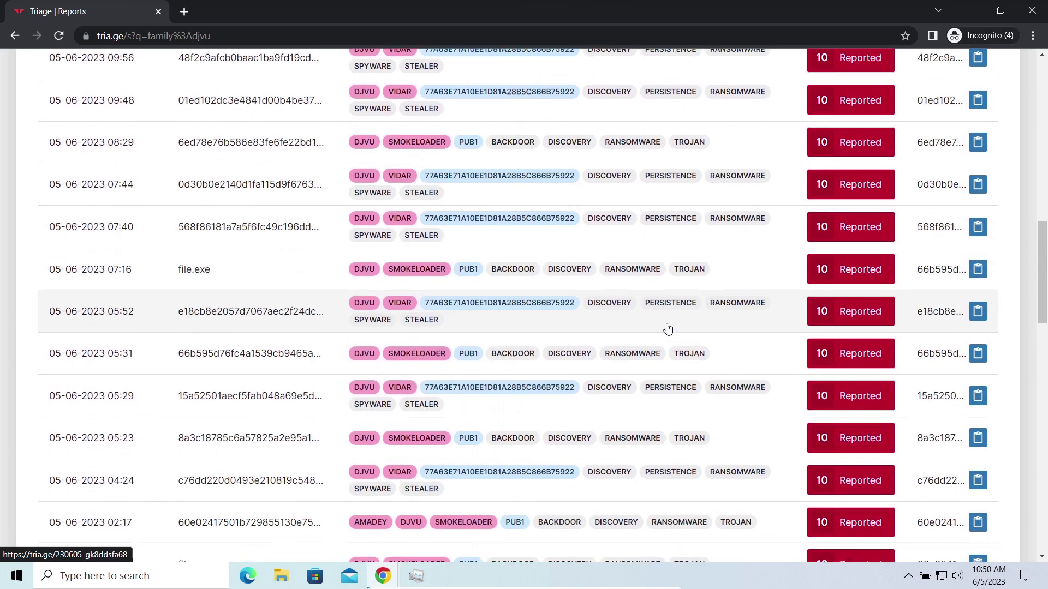
scroll(666, 329, "down", 4)
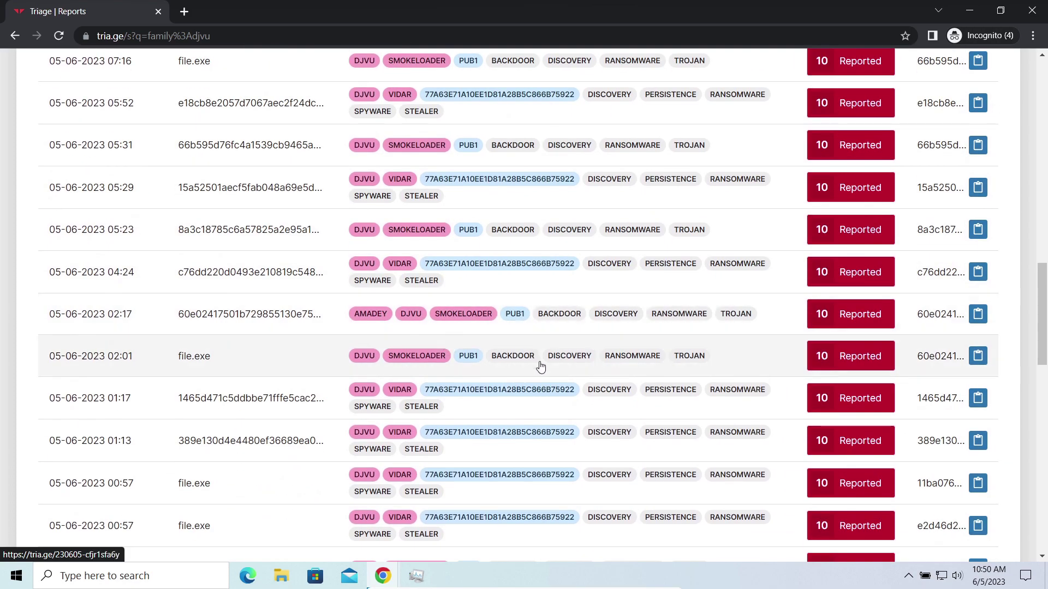
scroll(541, 366, "down", 6)
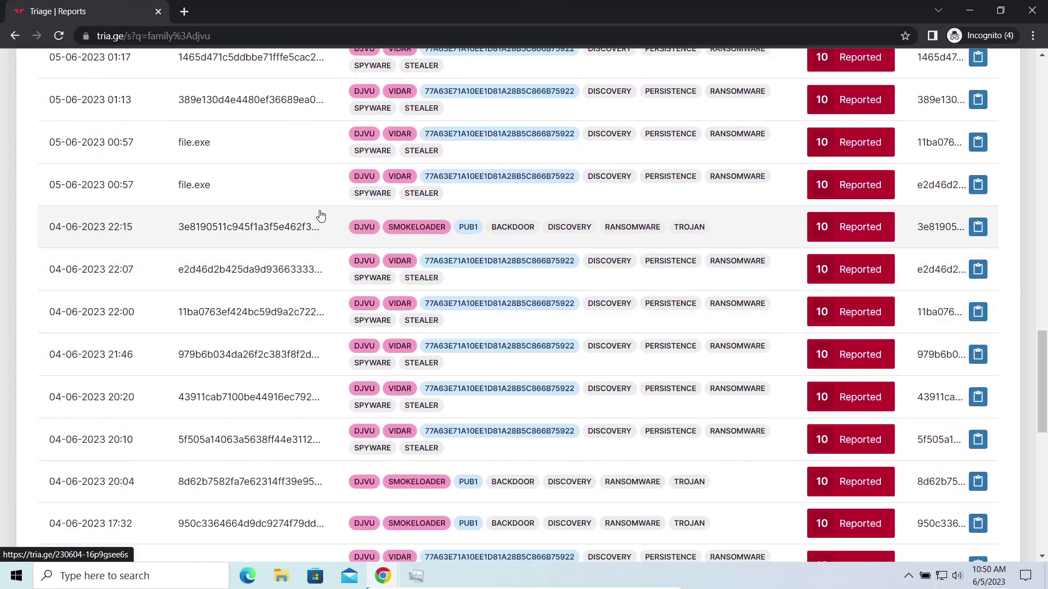
scroll(321, 215, "up", 15)
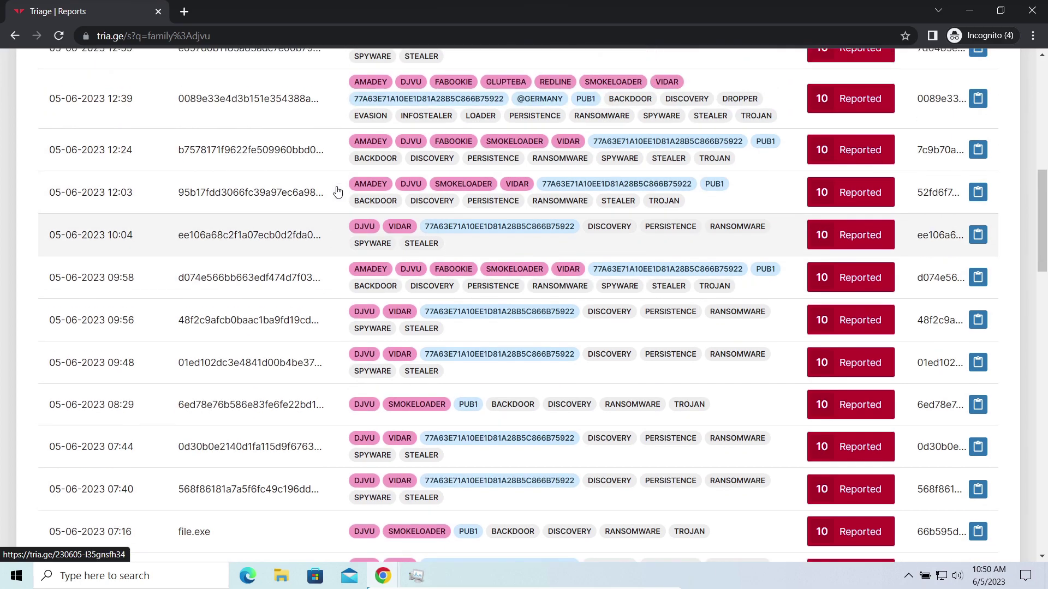
left_click(337, 130)
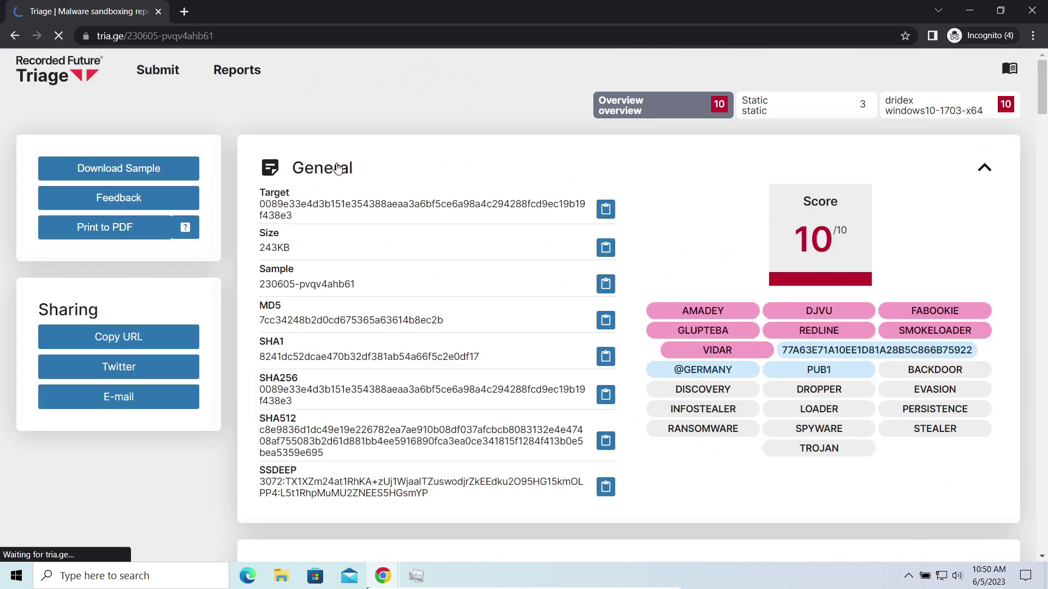
scroll(579, 180, "down", 20)
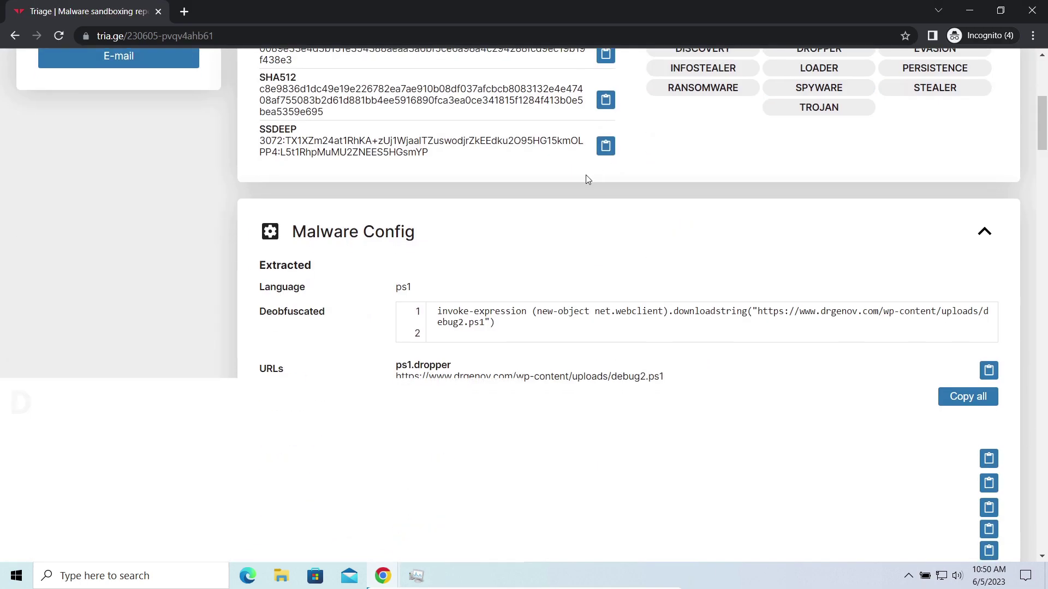
scroll(574, 184, "down", 6)
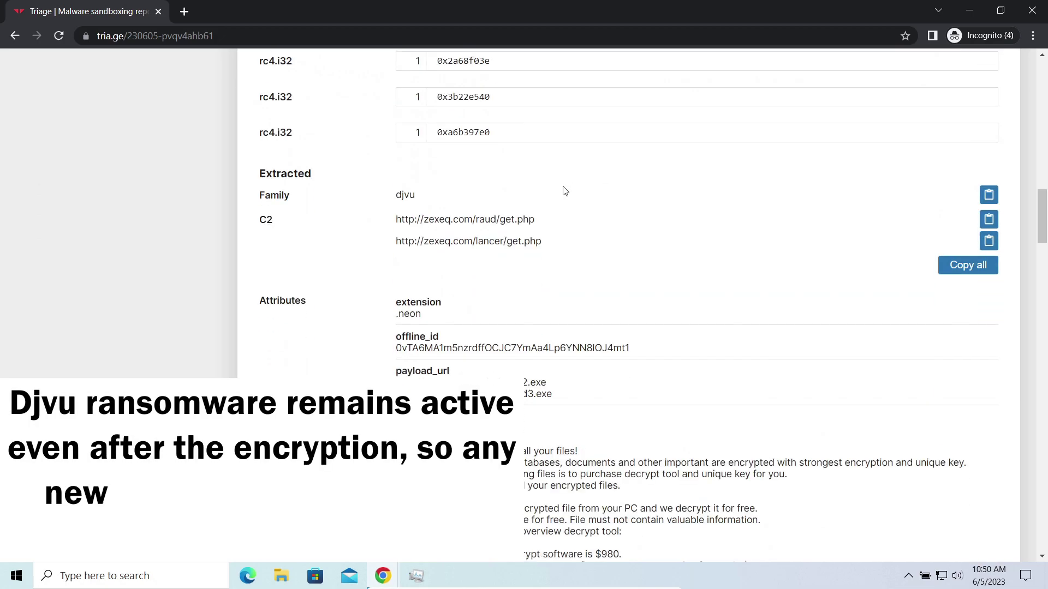
left_click_drag(375, 203, 461, 206)
- Review the malware config and highlight both zexeq.com C2 URLs
scroll(448, 224, "down", 9)
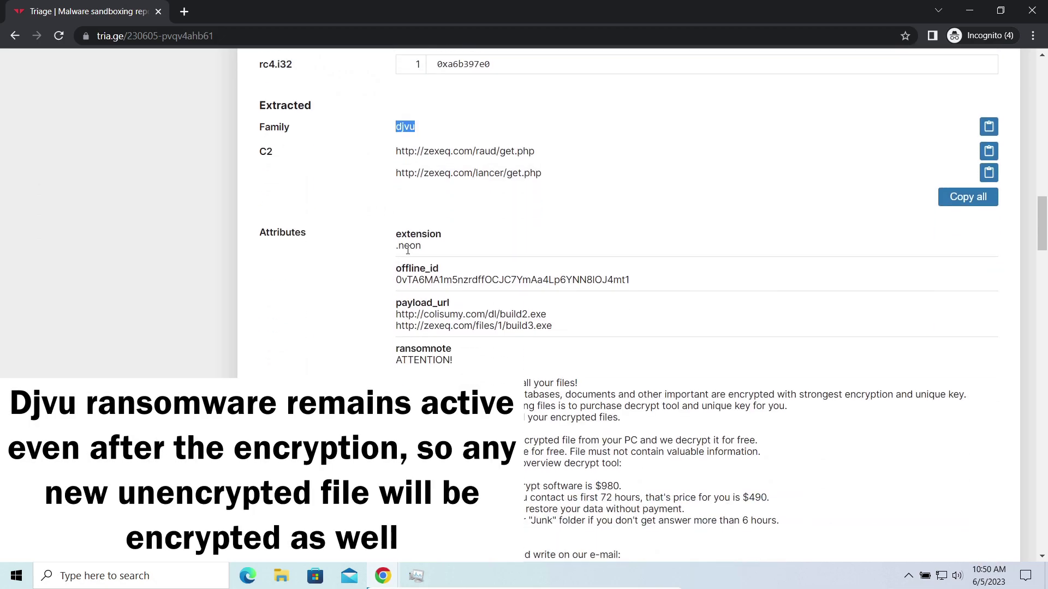
scroll(396, 241, "down", 3)
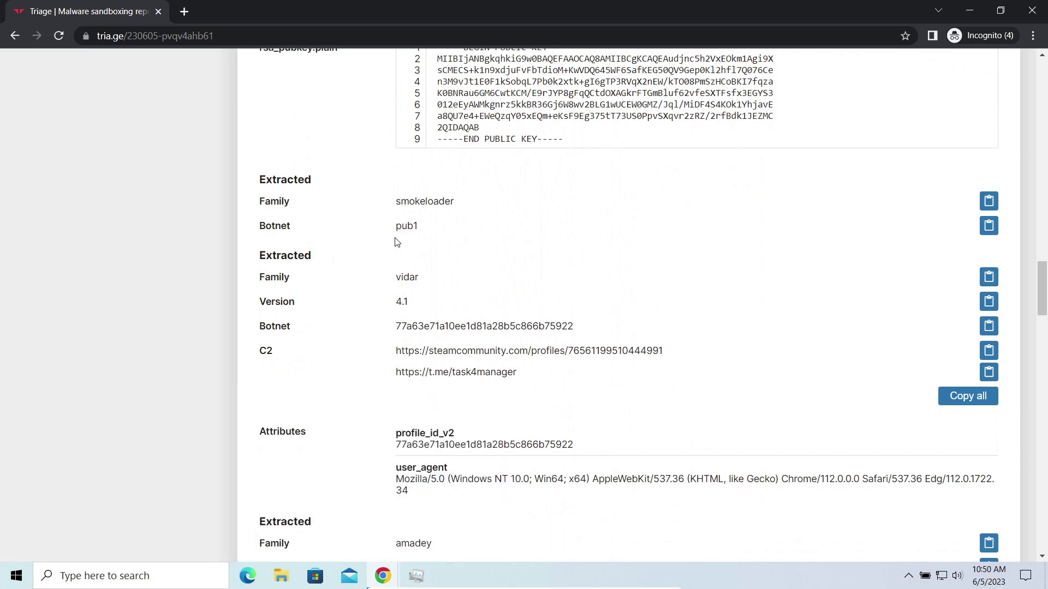
scroll(385, 237, "up", 2)
scroll(382, 236, "up", 5)
scroll(383, 229, "up", 4)
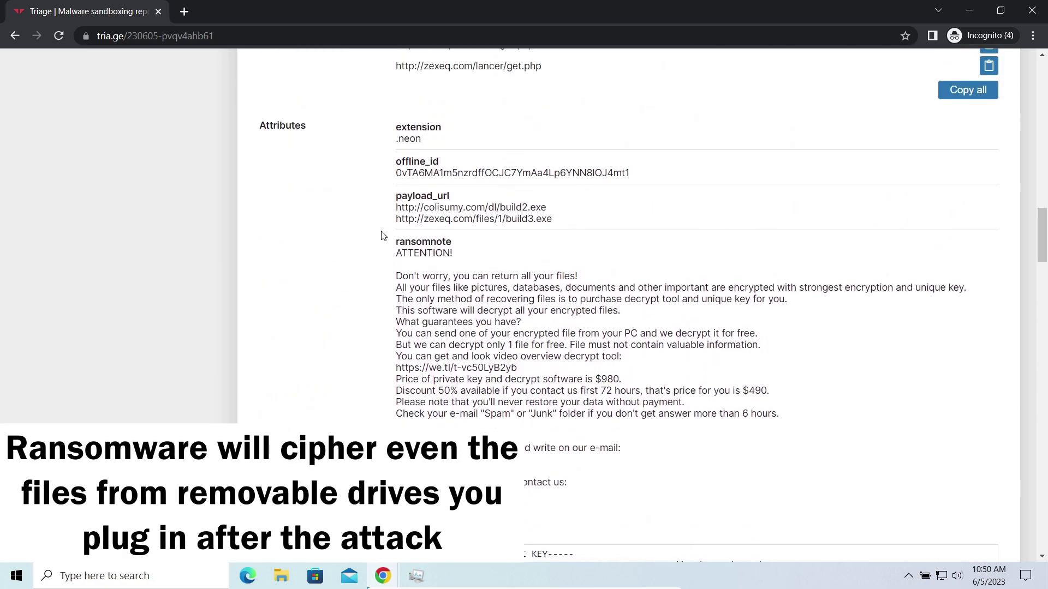
left_click(383, 208)
left_click_drag(381, 164, 578, 180)
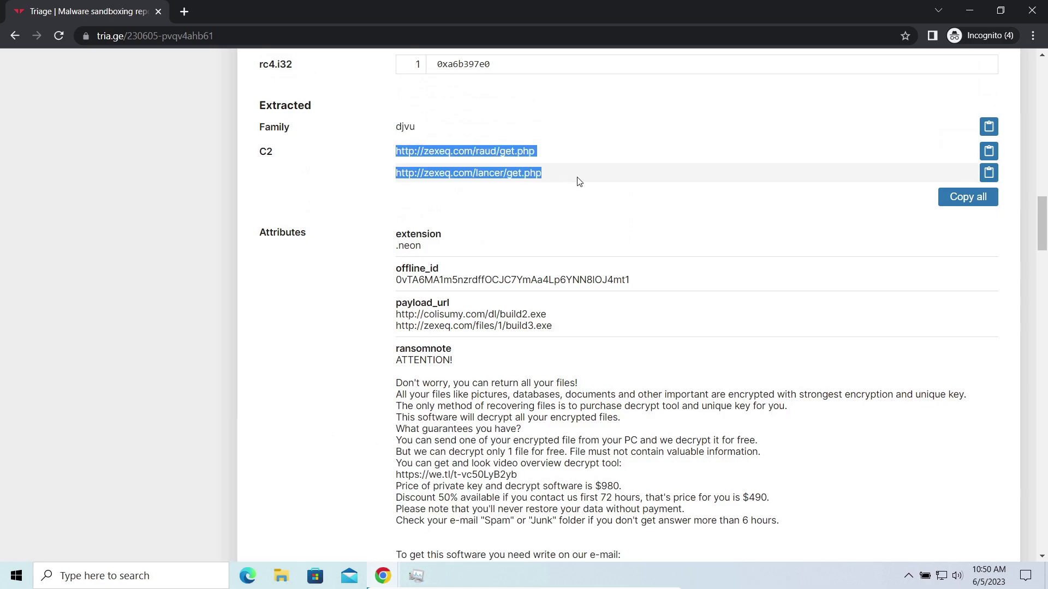
left_click(548, 218)
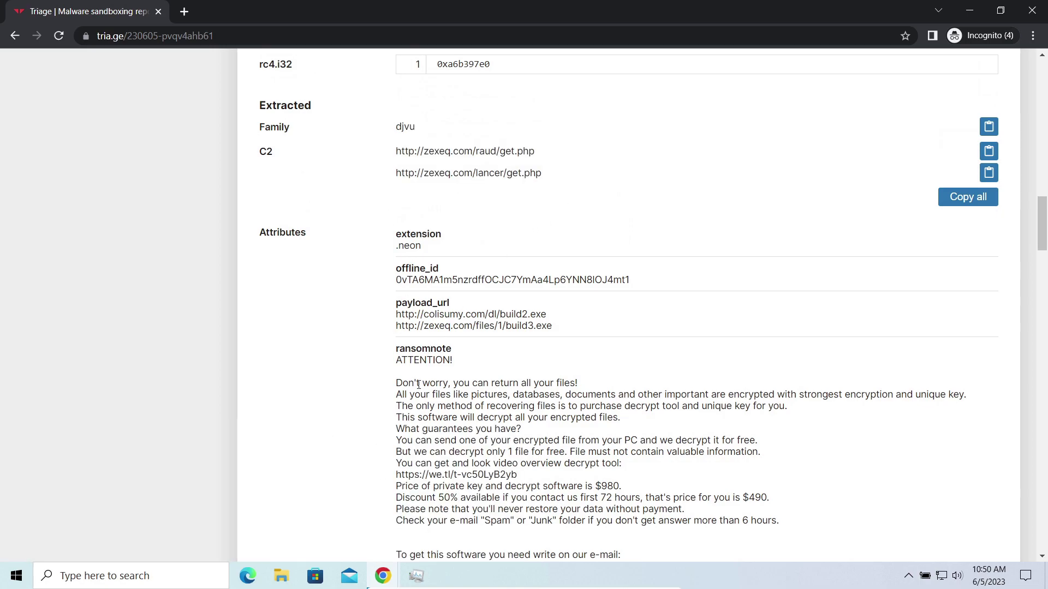
- Read the Amadey article, highlighting the Russia-check sentence and the POST request lines
scroll(417, 385, "down", 2)
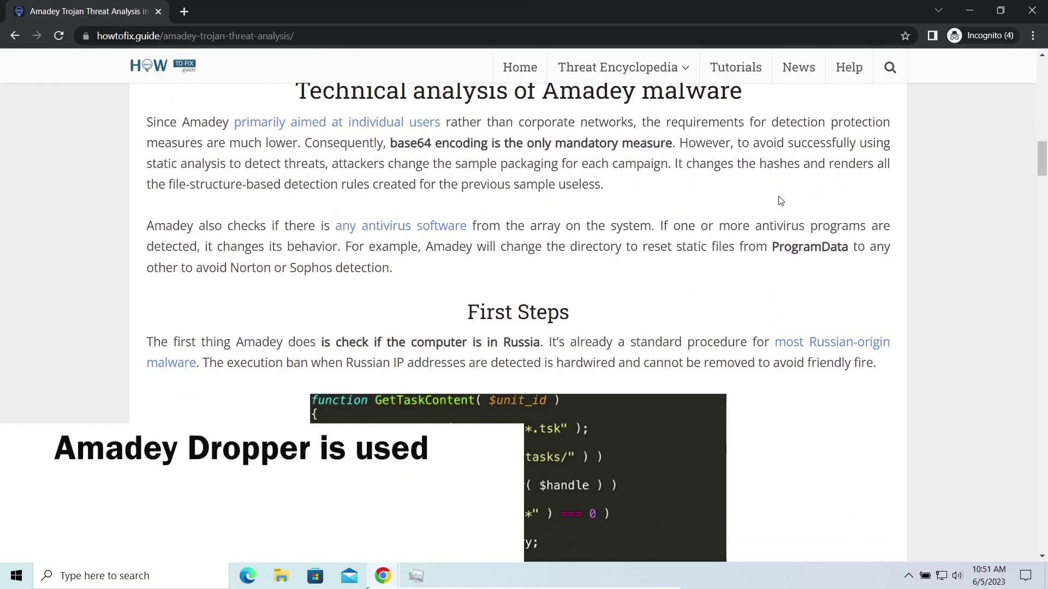
scroll(362, 346, "down", 2)
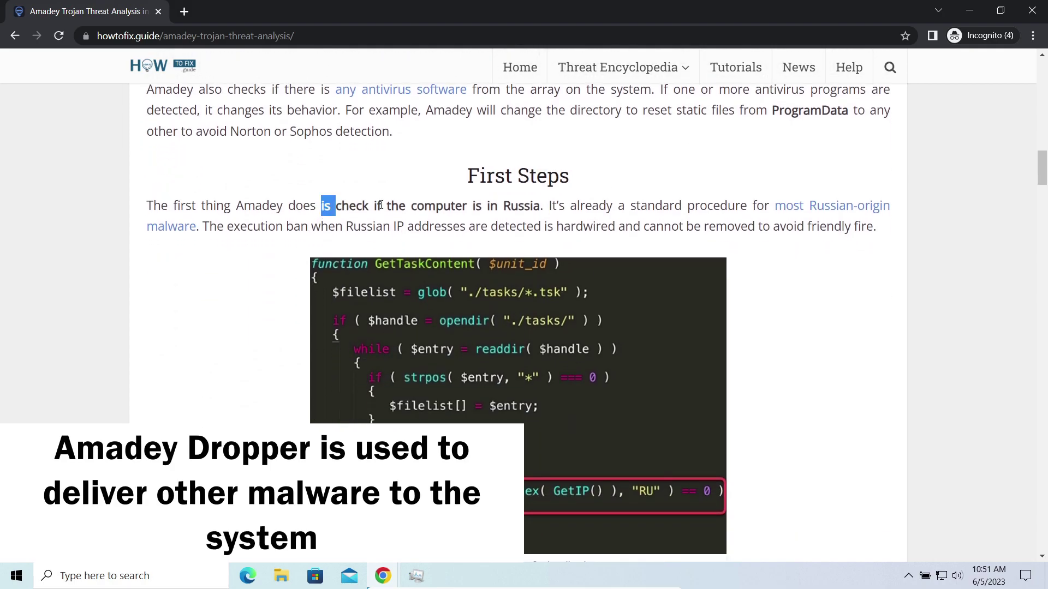
left_click_drag(391, 205, 524, 206)
left_click(277, 244)
scroll(277, 244, "down", 8)
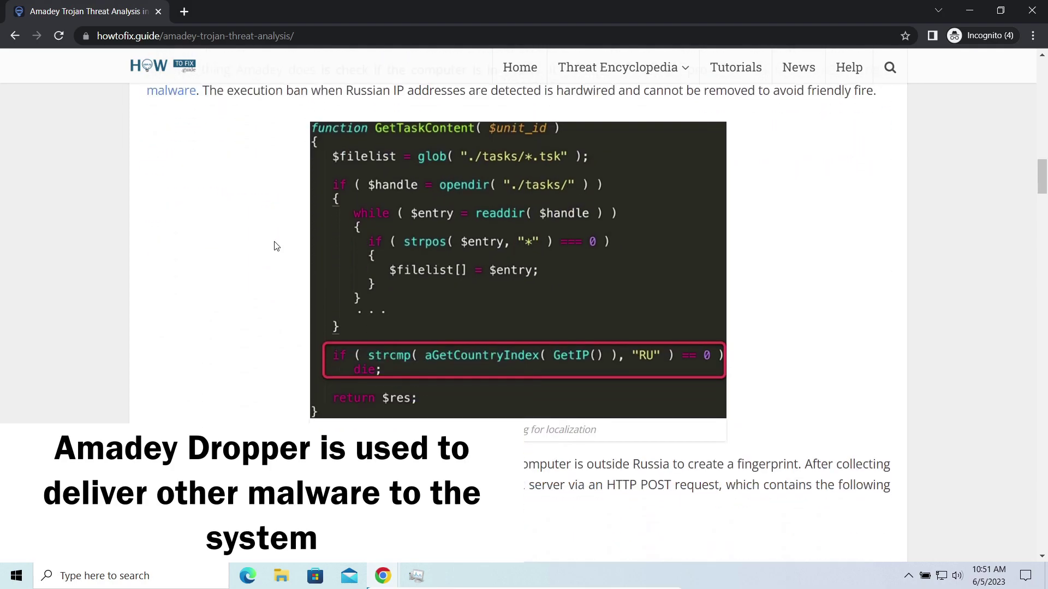
scroll(268, 248, "down", 1)
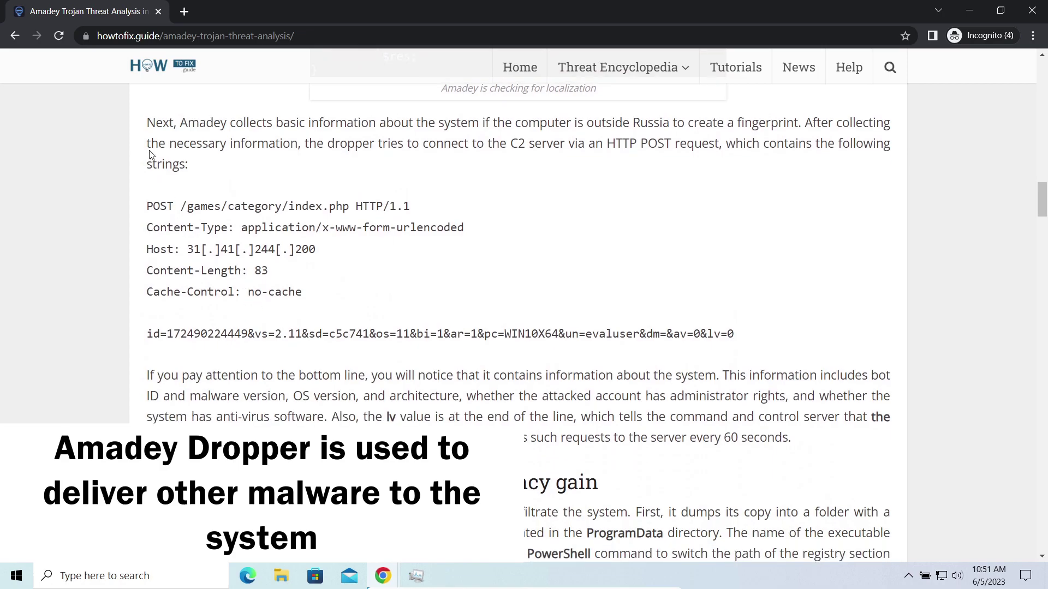
left_click_drag(207, 221, 416, 285)
left_click(425, 304)
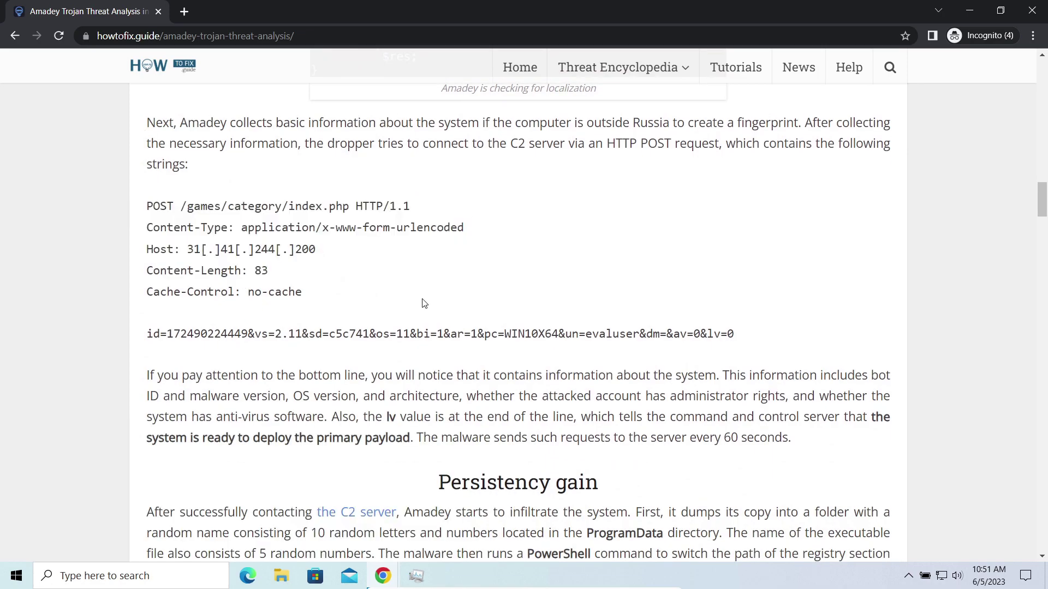
- Highlight the entire Malware Delivery paragraph explaining how payloads are fetched
scroll(331, 359, "down", 7)
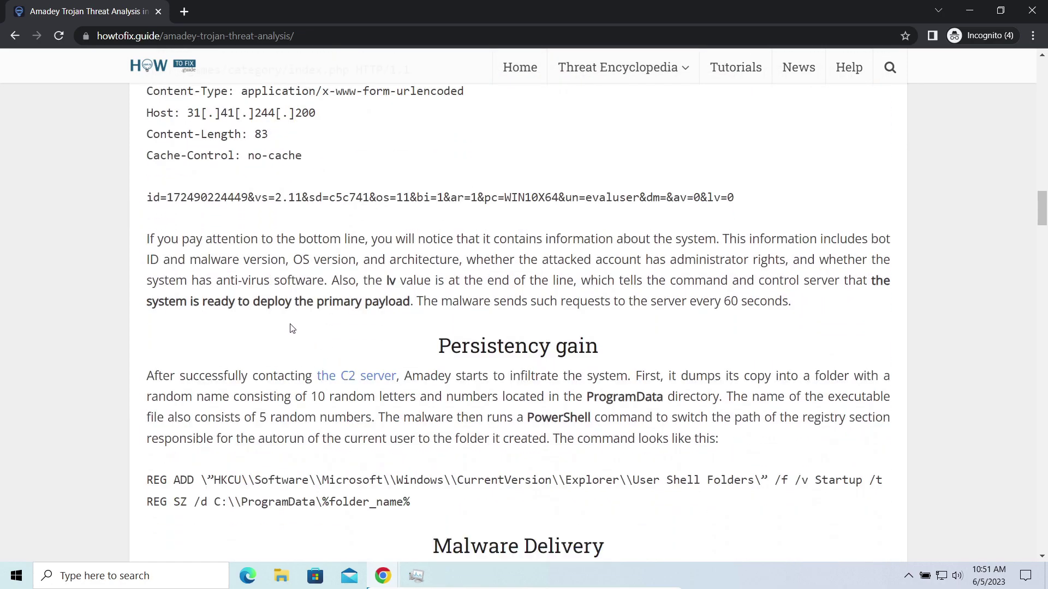
scroll(268, 318, "down", 1)
left_click_drag(146, 234, 610, 319)
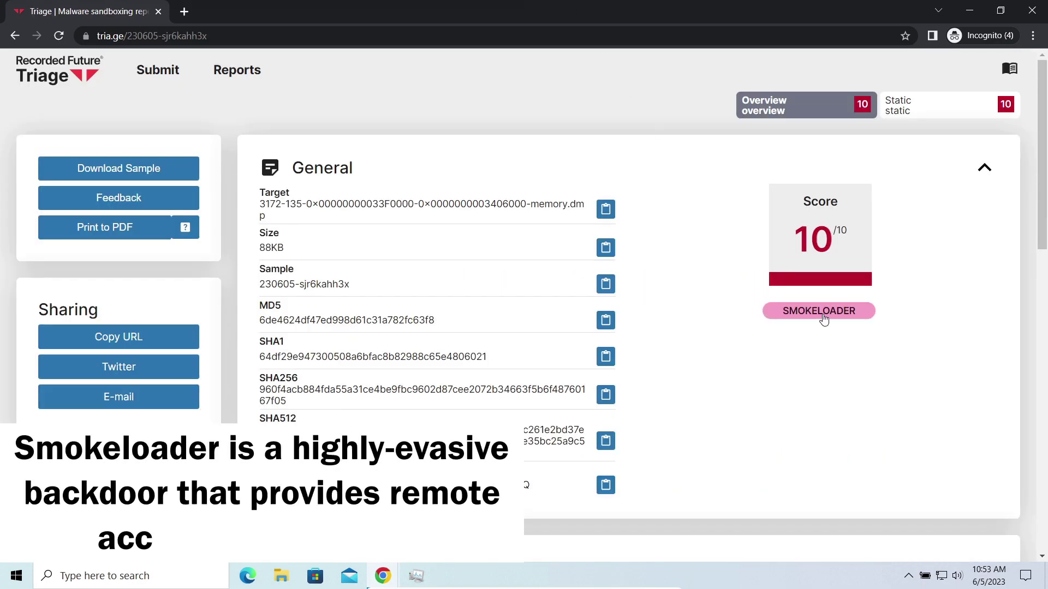
- Highlight the first three SmokeLoader C2 addresses in Malware Config, then scroll back to the top
scroll(702, 347, "down", 6)
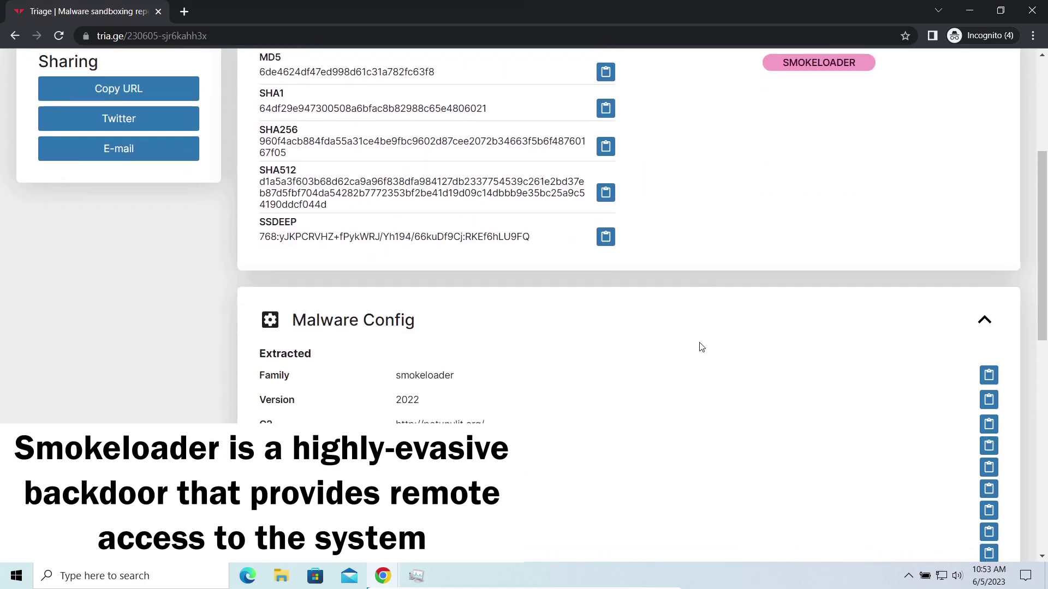
left_click_drag(396, 330, 517, 372)
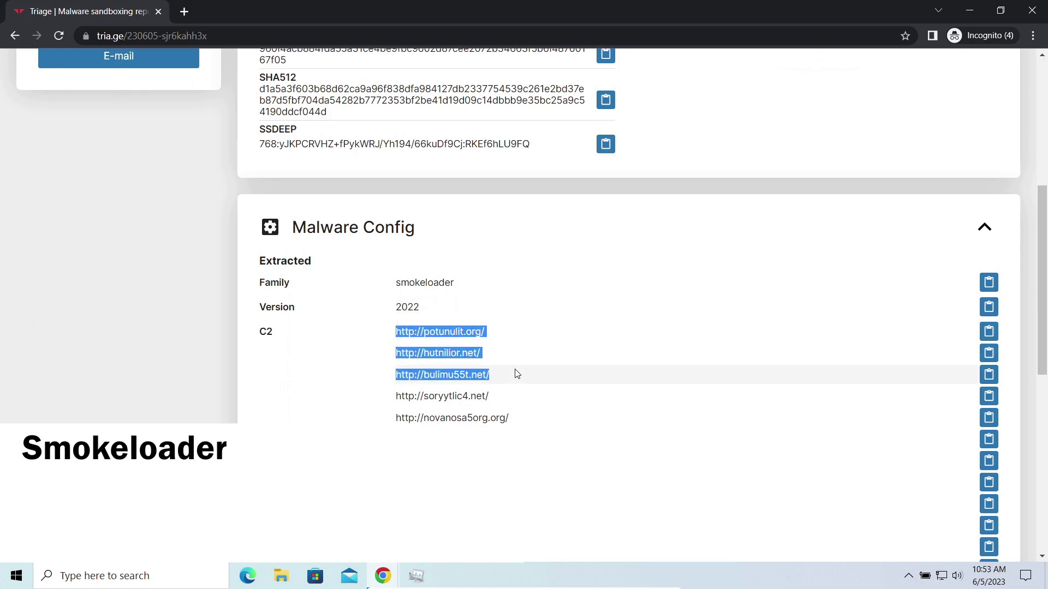
left_click(647, 257)
scroll(620, 356, "down", 6)
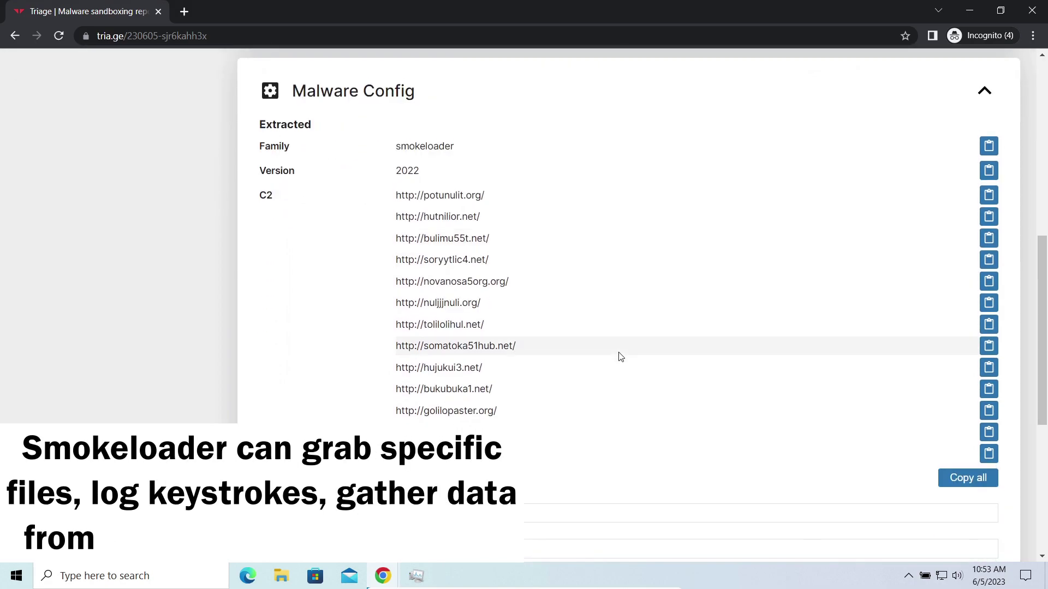
scroll(616, 355, "down", 3)
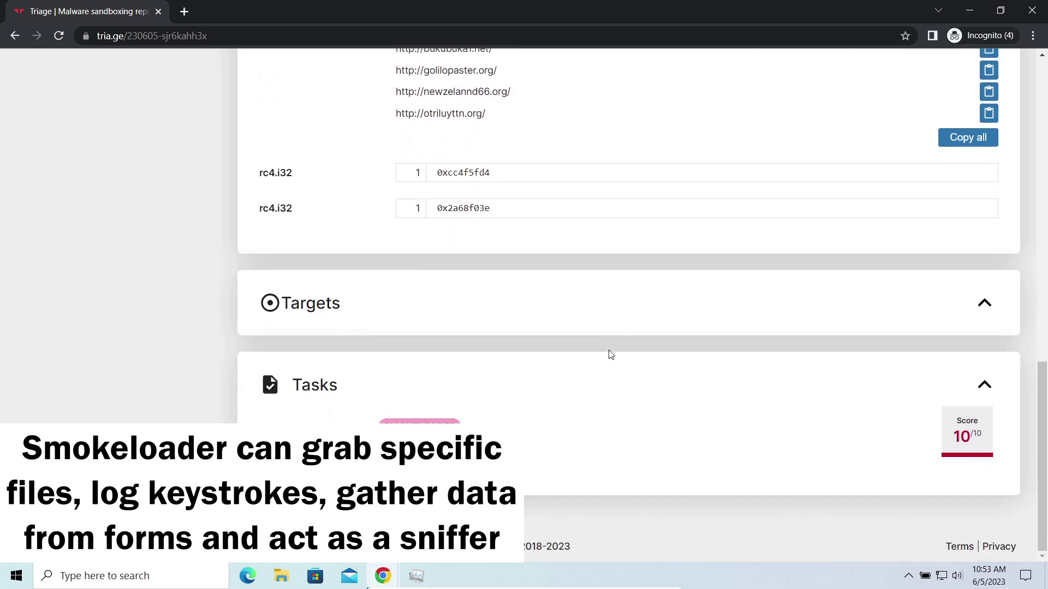
scroll(611, 356, "up", 6)
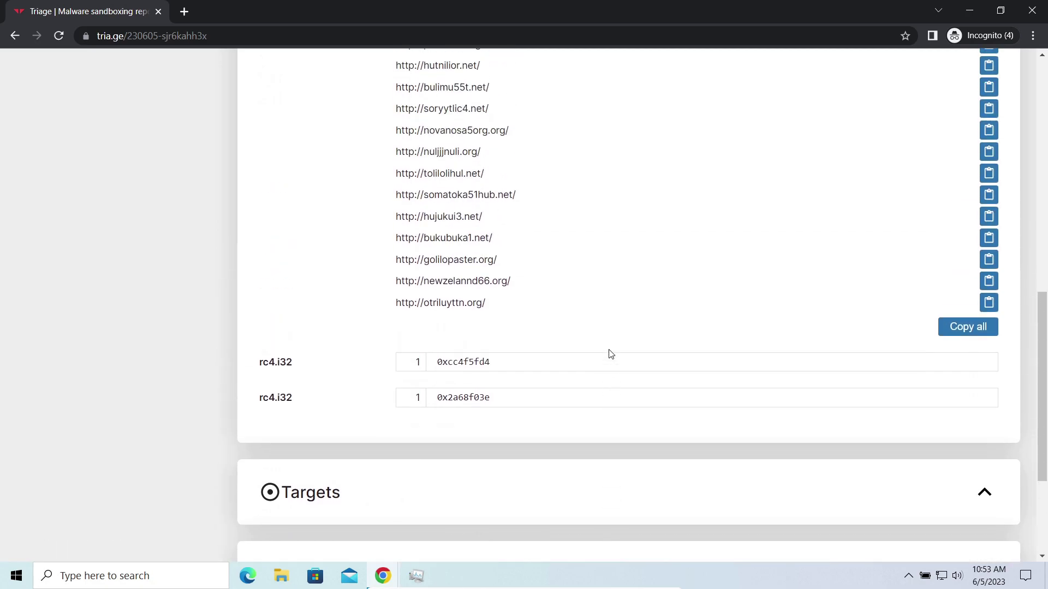
scroll(611, 355, "up", 10)
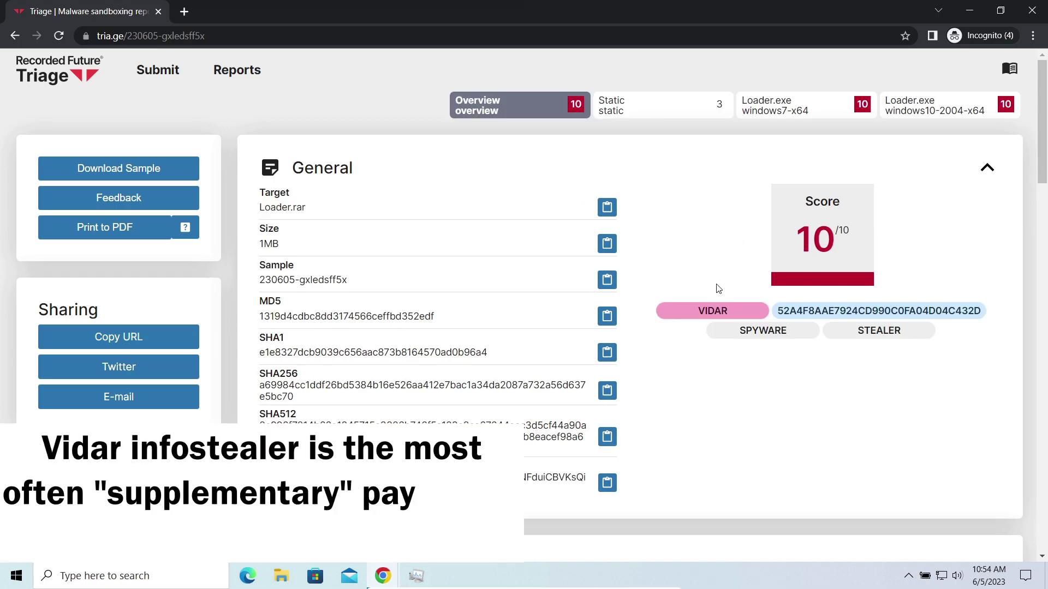
- Highlight both Vidar C2 addresses in the Loader.rar report, then scroll down to the MITRE ATT&CK matrix
scroll(654, 394, "down", 5)
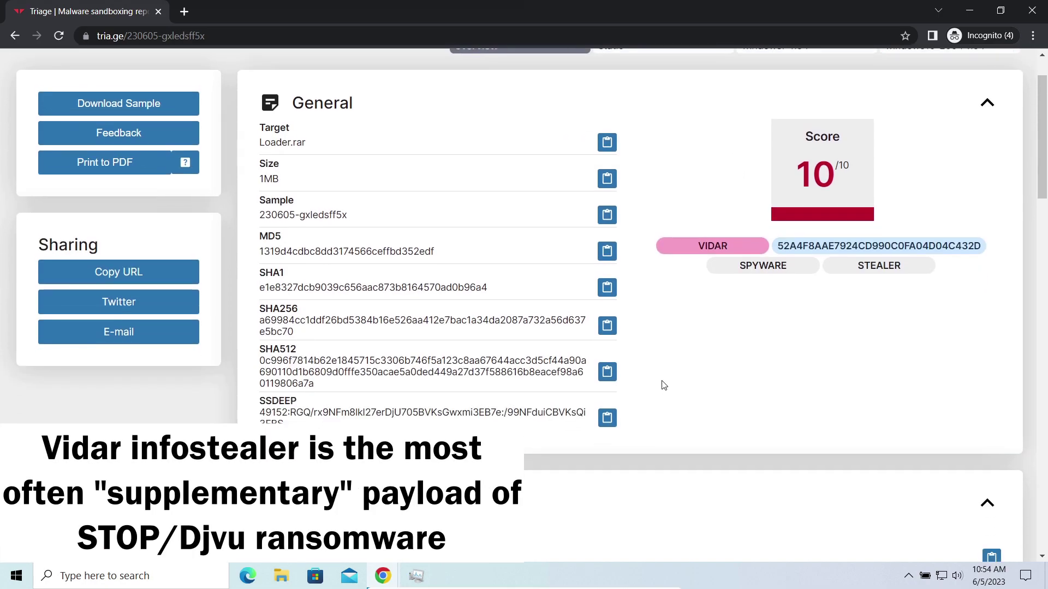
scroll(657, 381, "down", 3)
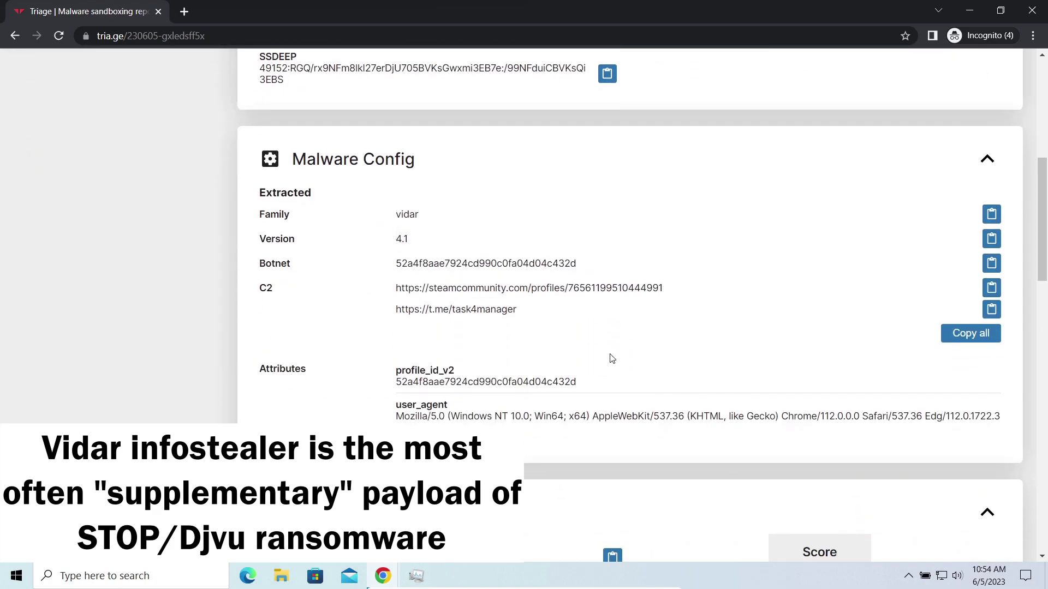
left_click_drag(391, 289, 566, 318)
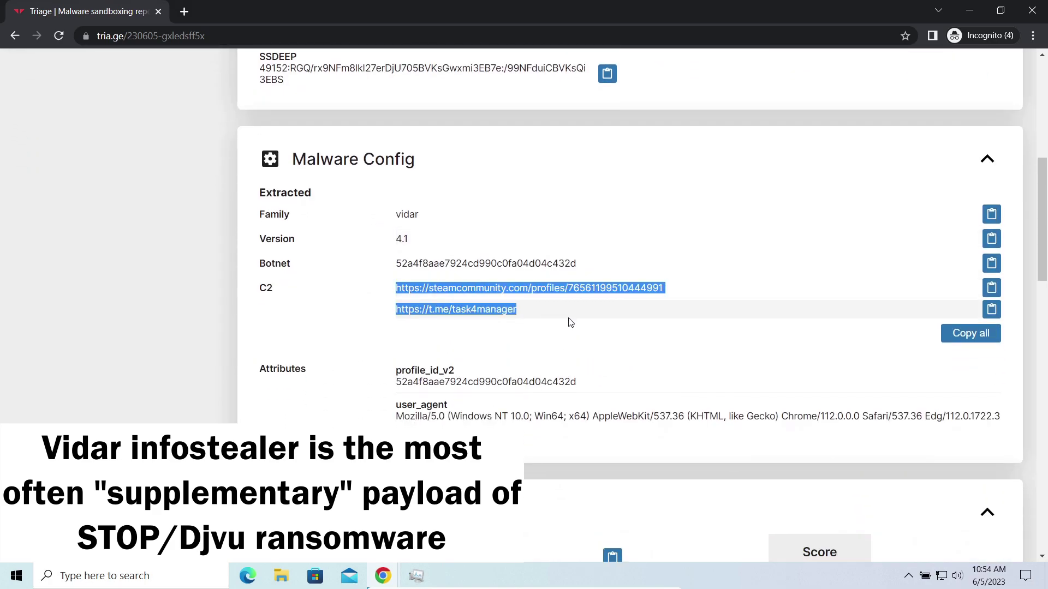
left_click(570, 334)
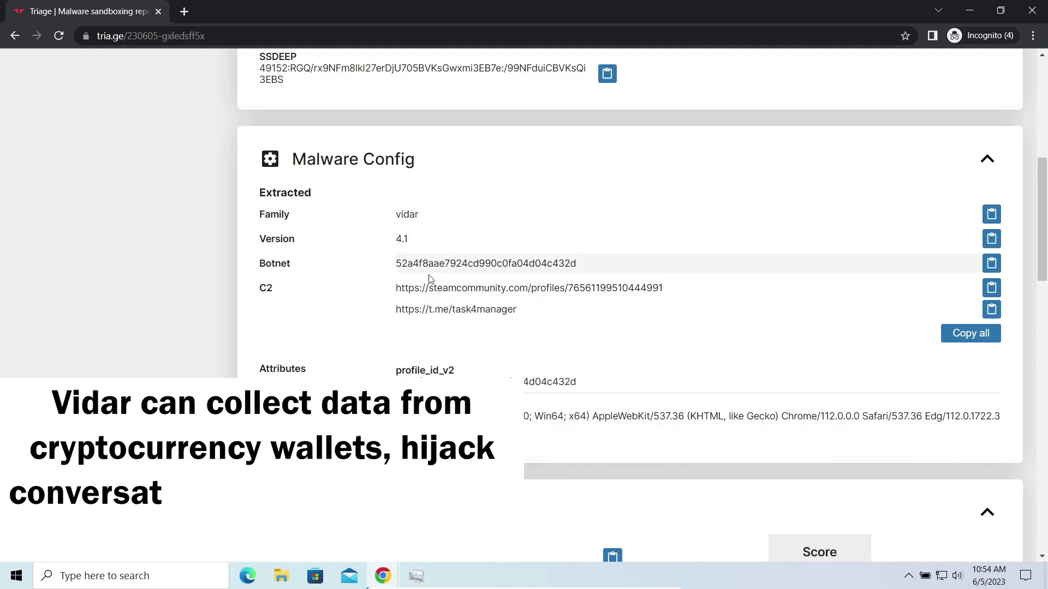
scroll(431, 290, "down", 1)
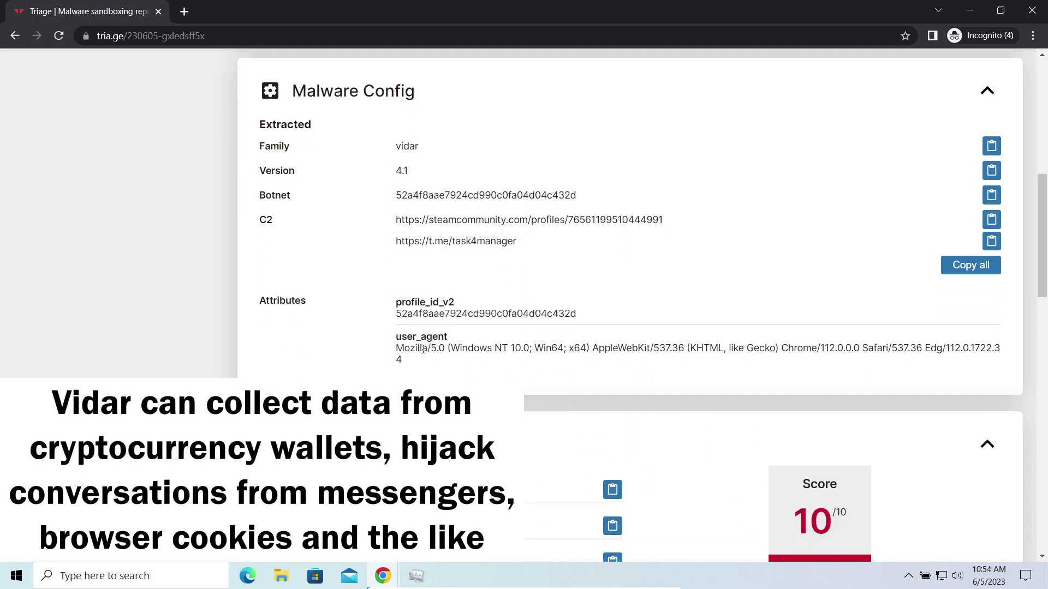
scroll(566, 386, "down", 5)
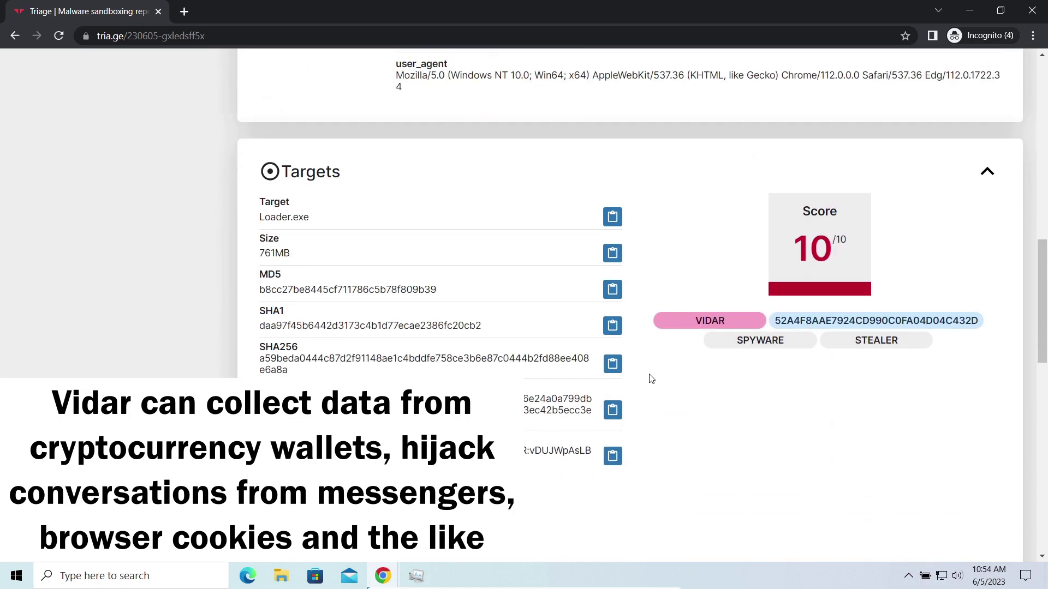
scroll(650, 378, "down", 3)
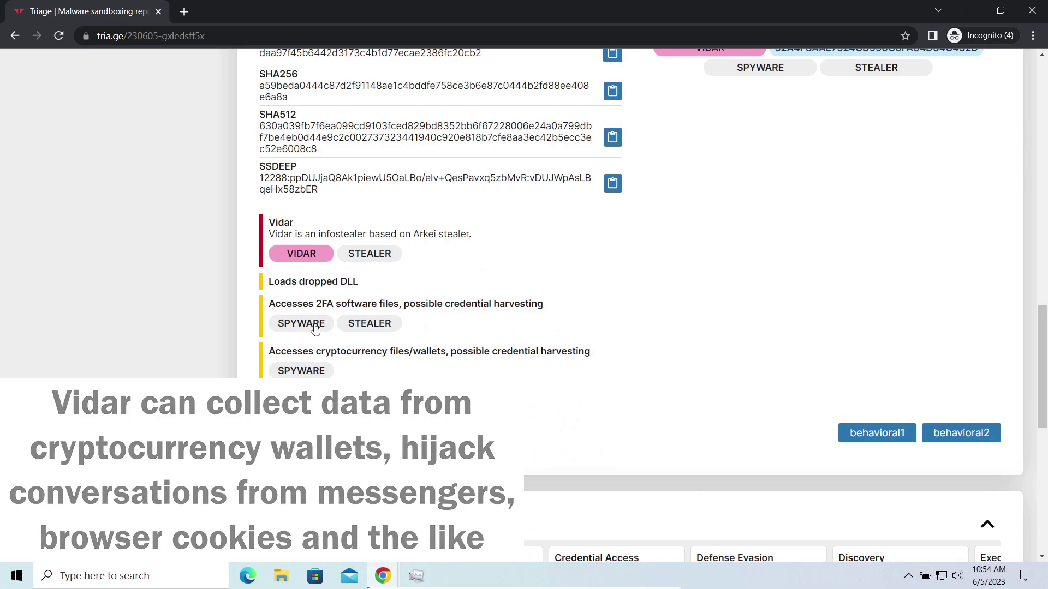
scroll(464, 390, "down", 3)
scroll(470, 388, "down", 1)
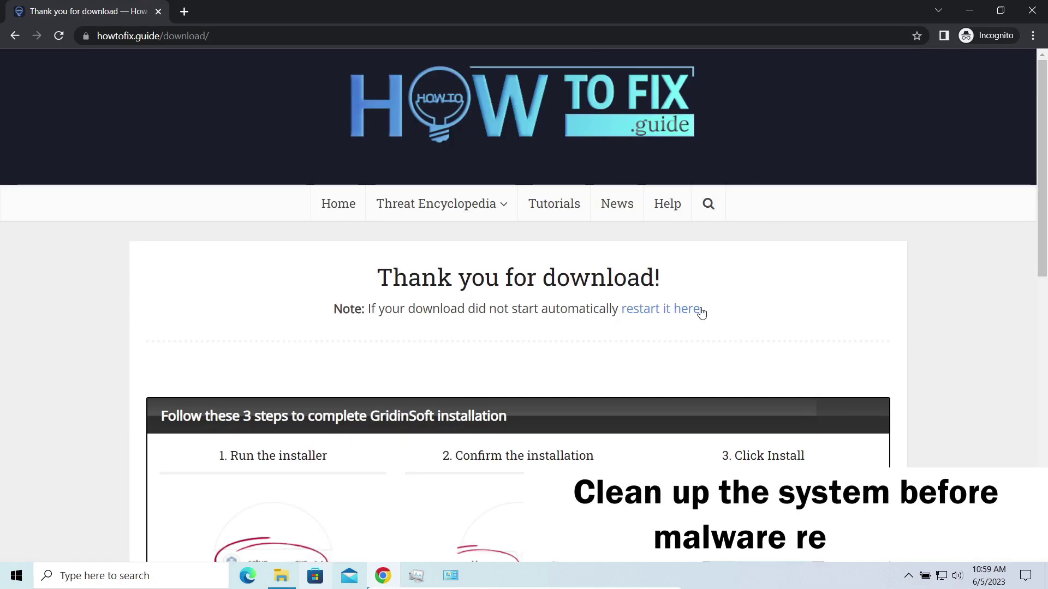
- Re-download setup-gridinsoft-fix.exe, keep it despite the warning, run it and allow it through UAC
left_click(679, 315)
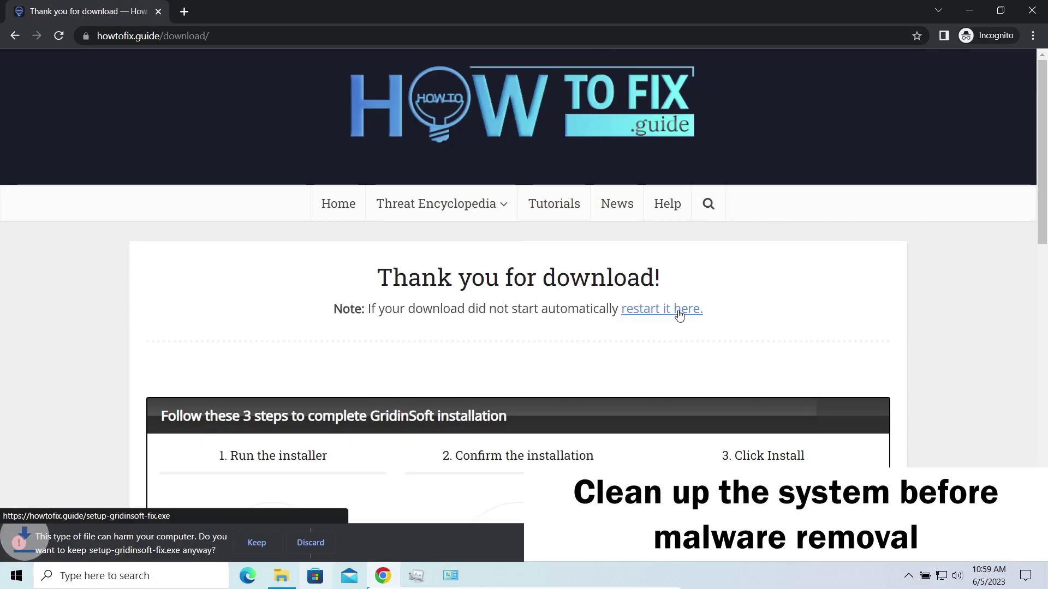
left_click(257, 543)
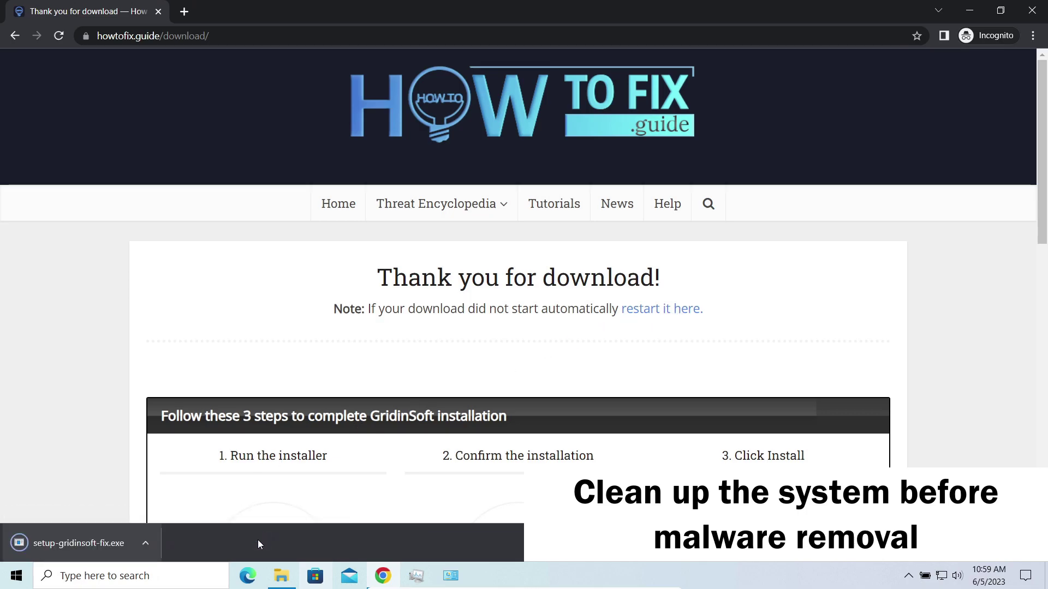
left_click(88, 540)
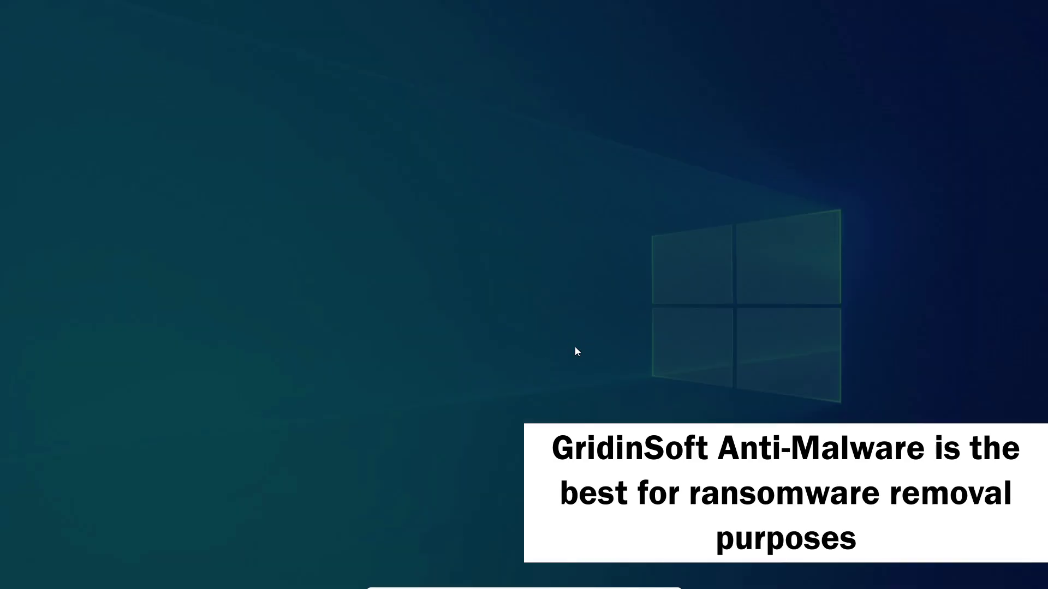
left_click(452, 378)
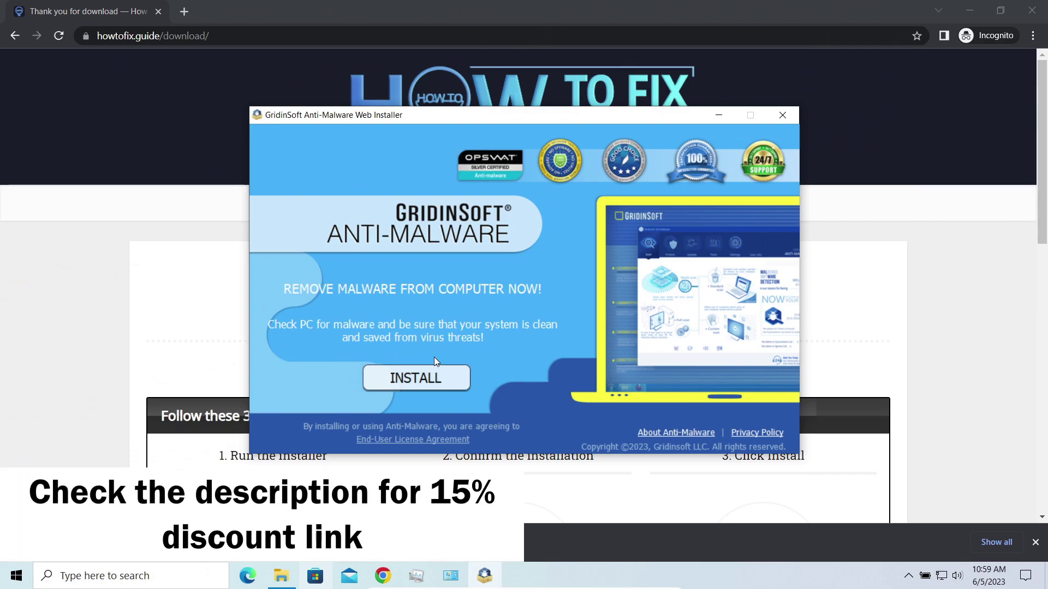
- Start the GridinSoft Anti-Malware download and installation from the Web Installer
left_click(436, 387)
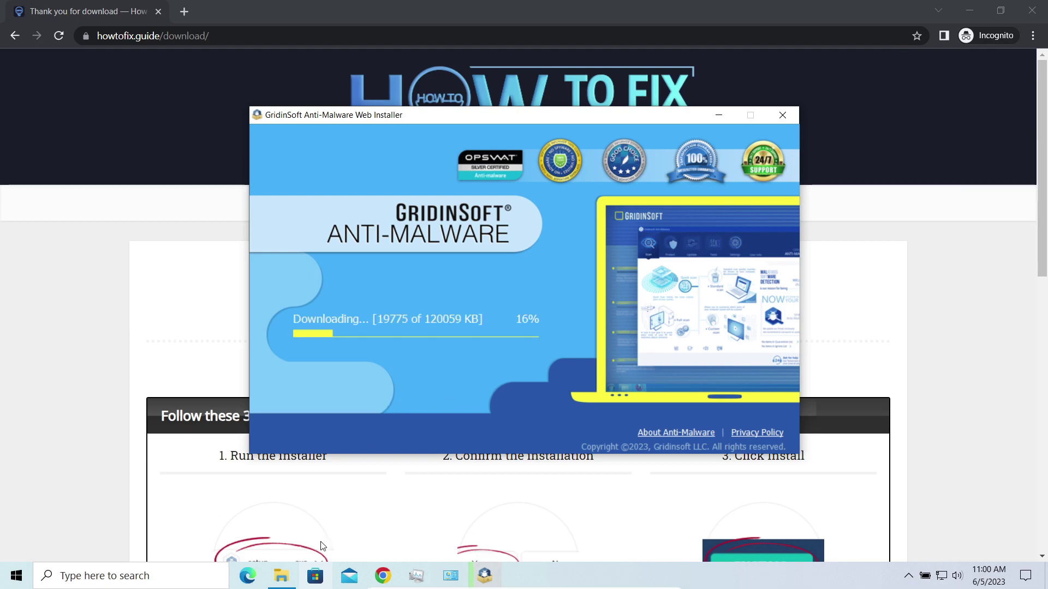
- Rename removal.mov.neon to removal.mov, accept the extension warning, and minimize the utils folder
left_click(288, 577)
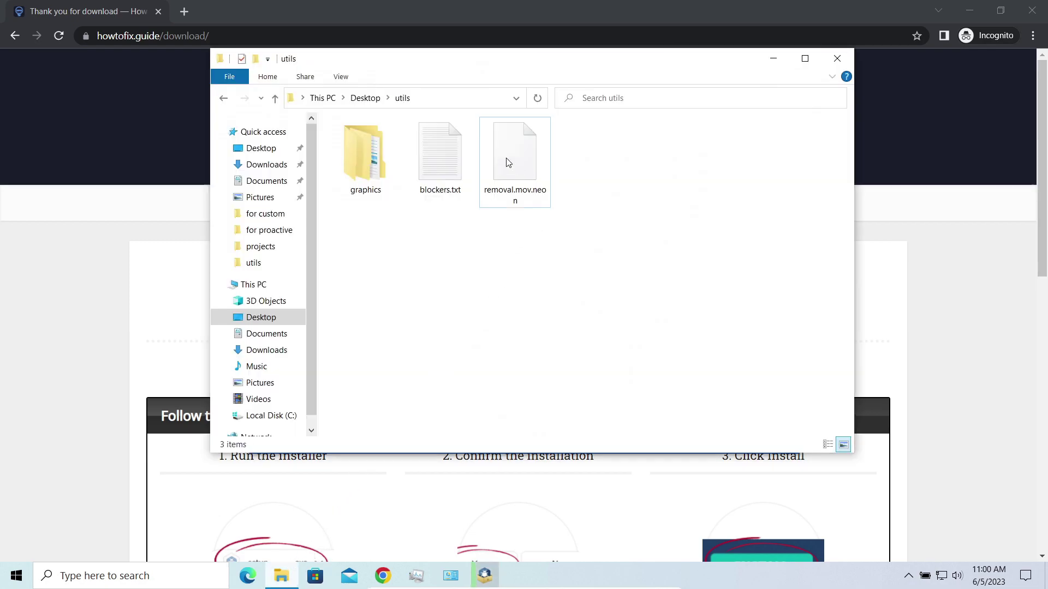
left_click(543, 181)
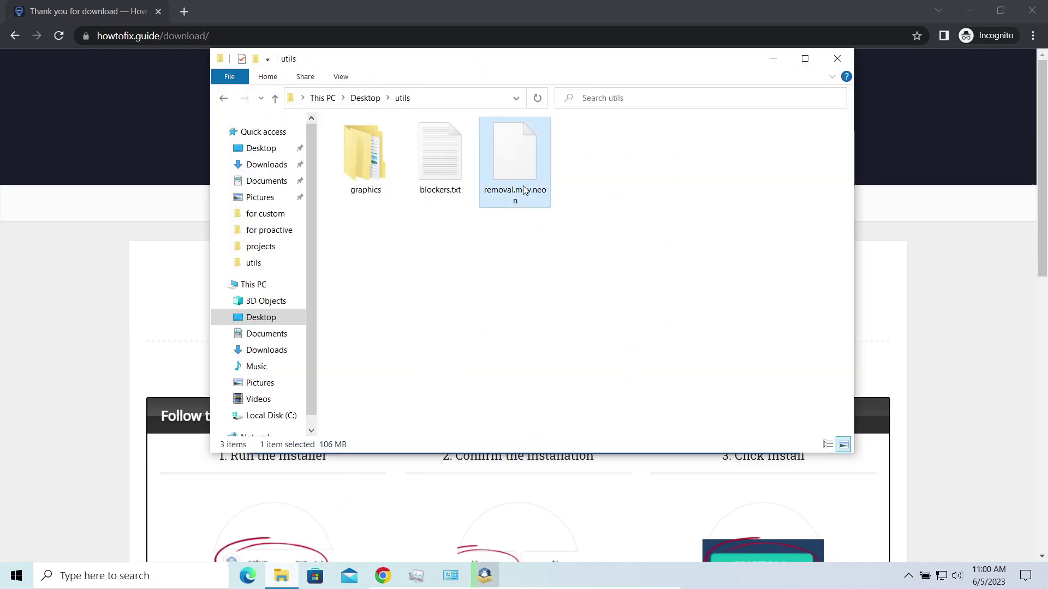
left_click(544, 203)
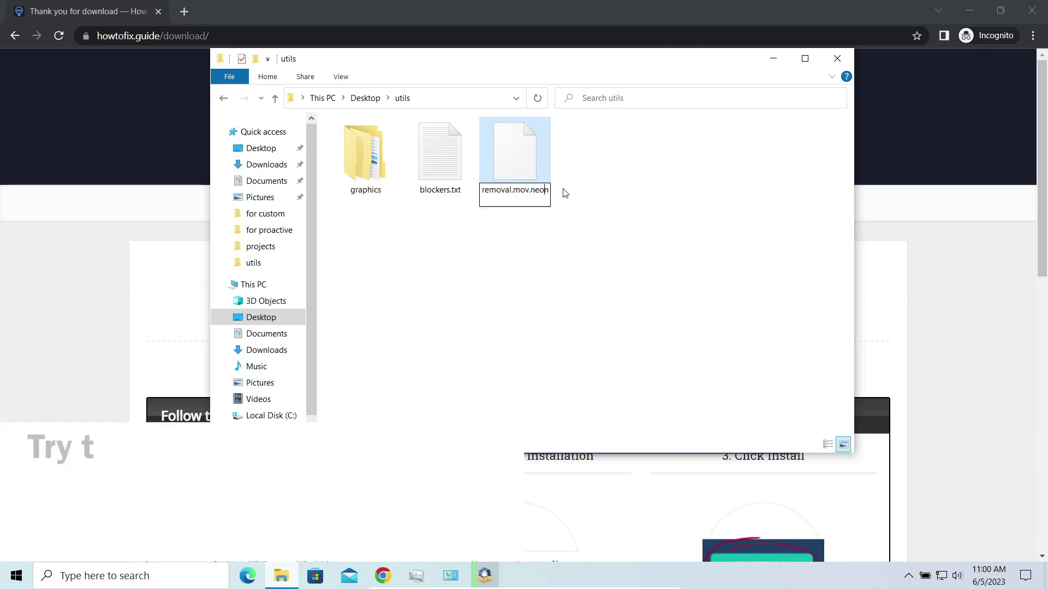
key("End")
key("BackSpace")
key("BackSpace")
key("BackSpace")
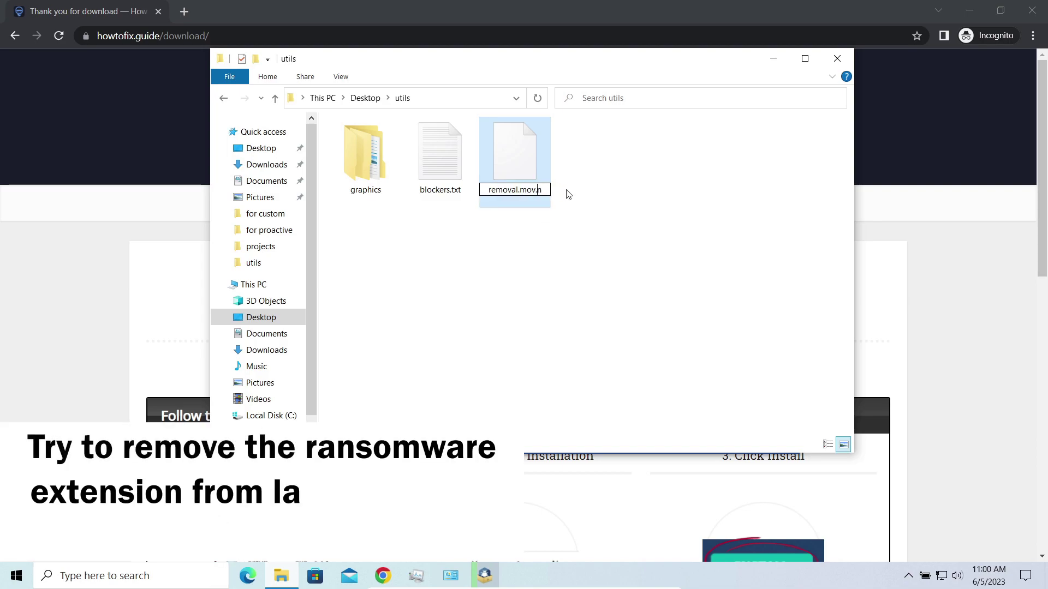
key("Return")
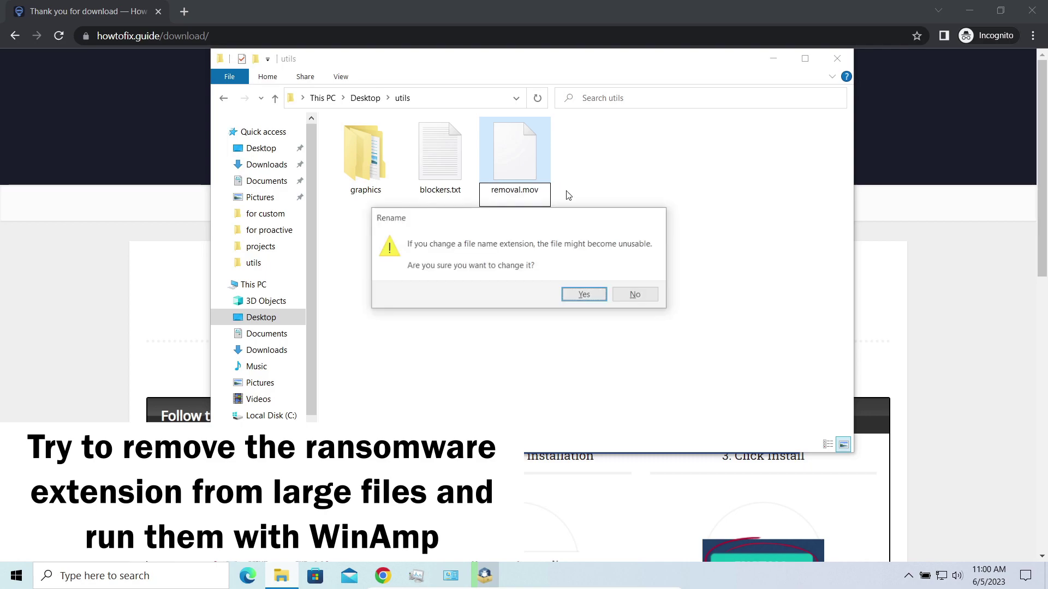
left_click(568, 299)
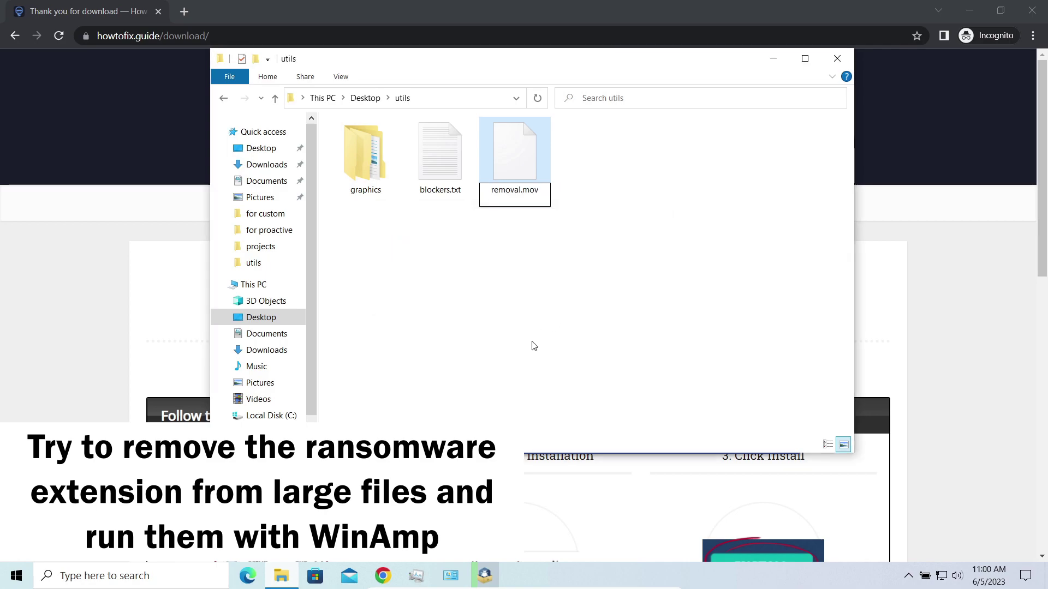
key("Return")
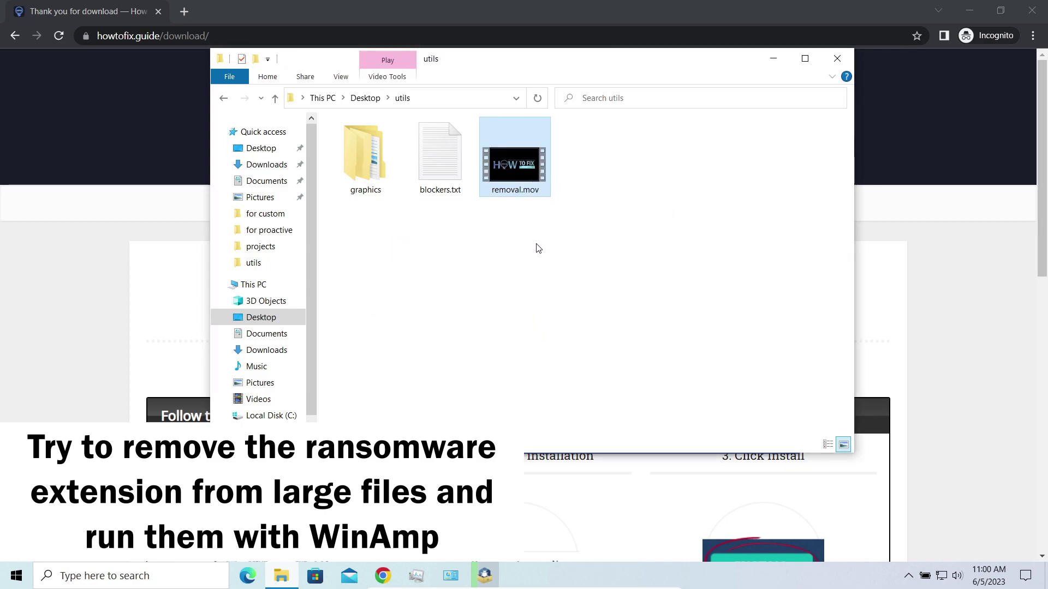
left_click(533, 248)
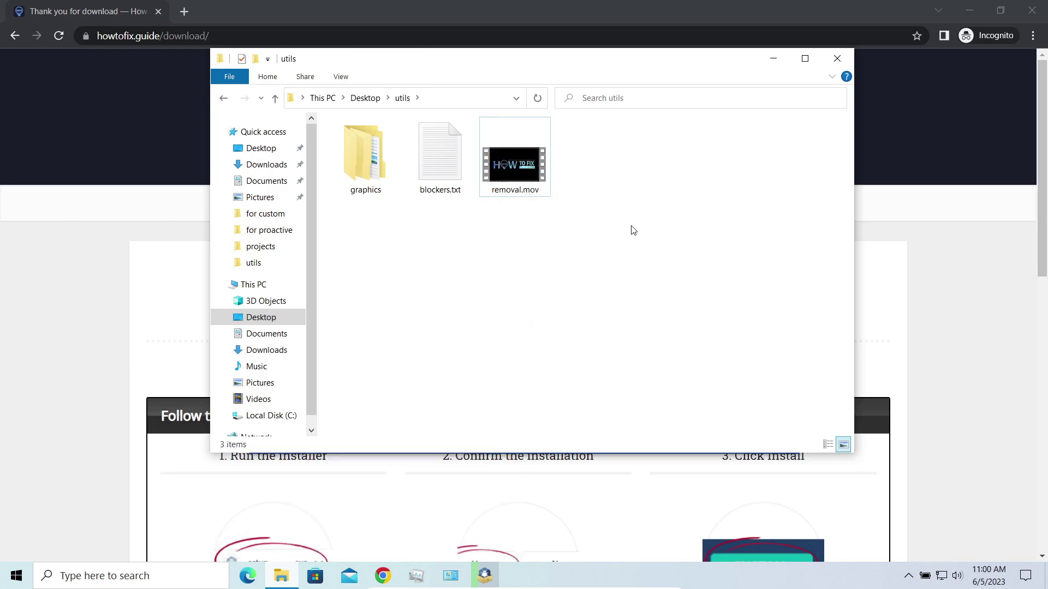
left_click(773, 59)
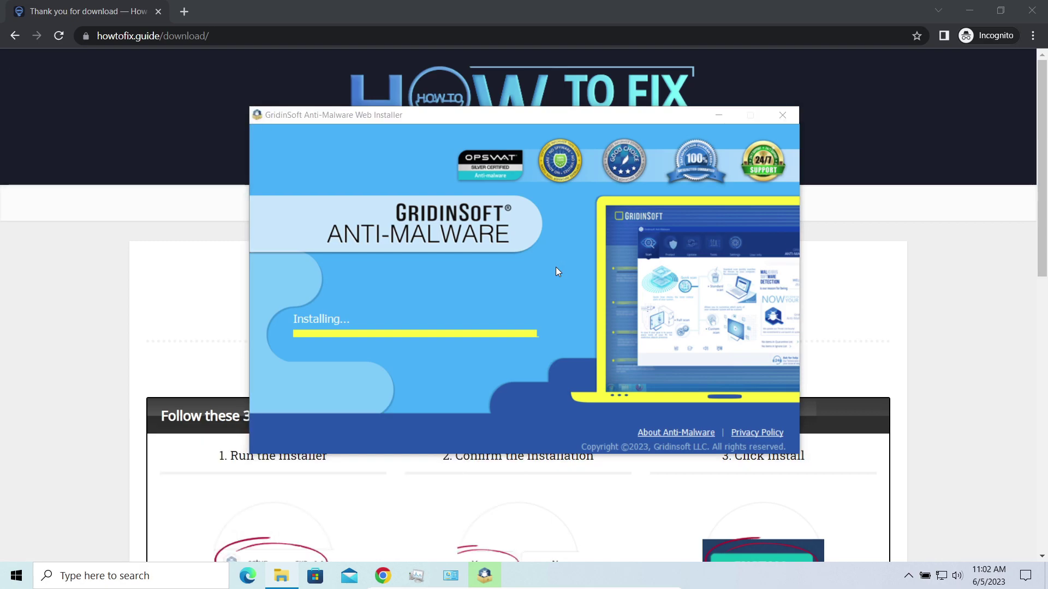
- Complete the installation with FINISH to launch GridinSoft Anti-Malware 4.2.79
left_click(438, 389)
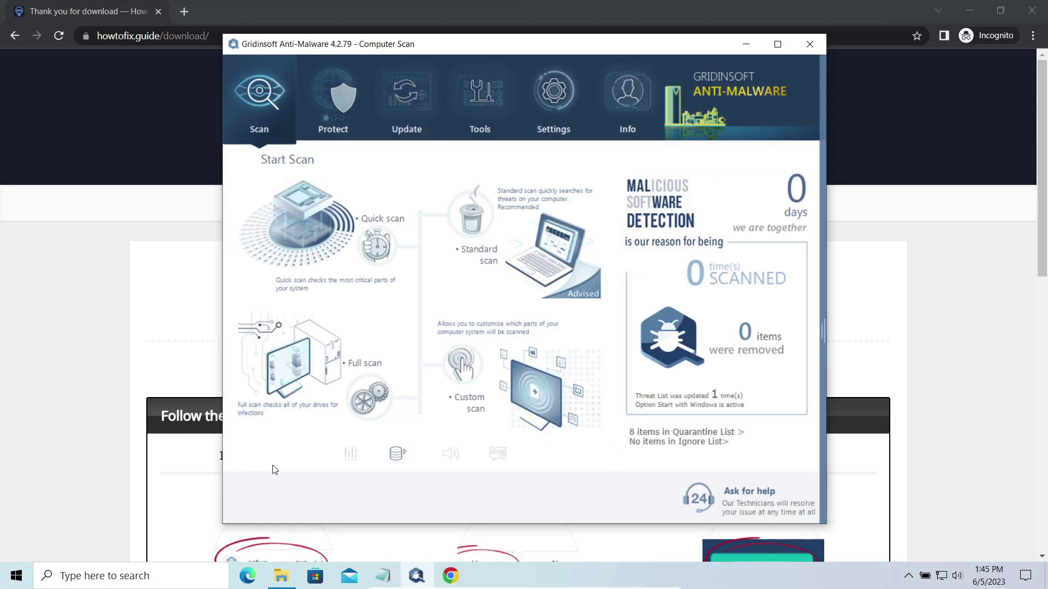
- Launch a GridinSoft full scan covering all drives
left_click(311, 363)
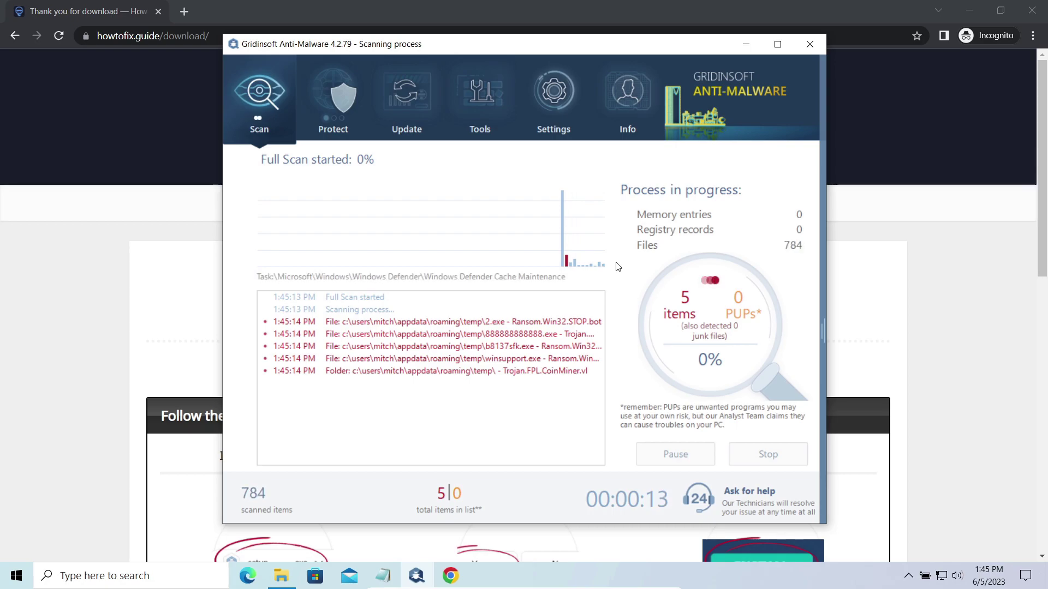
- Browse in File Explorer to the C:\SystemID folder containing PersonalID.txt
left_click(288, 576)
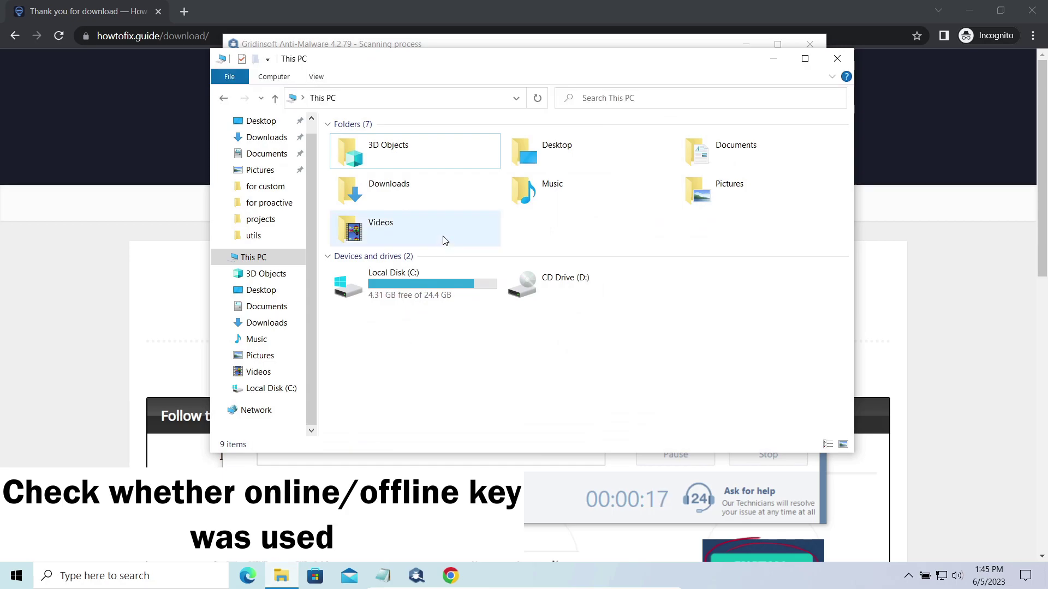
left_click(448, 276)
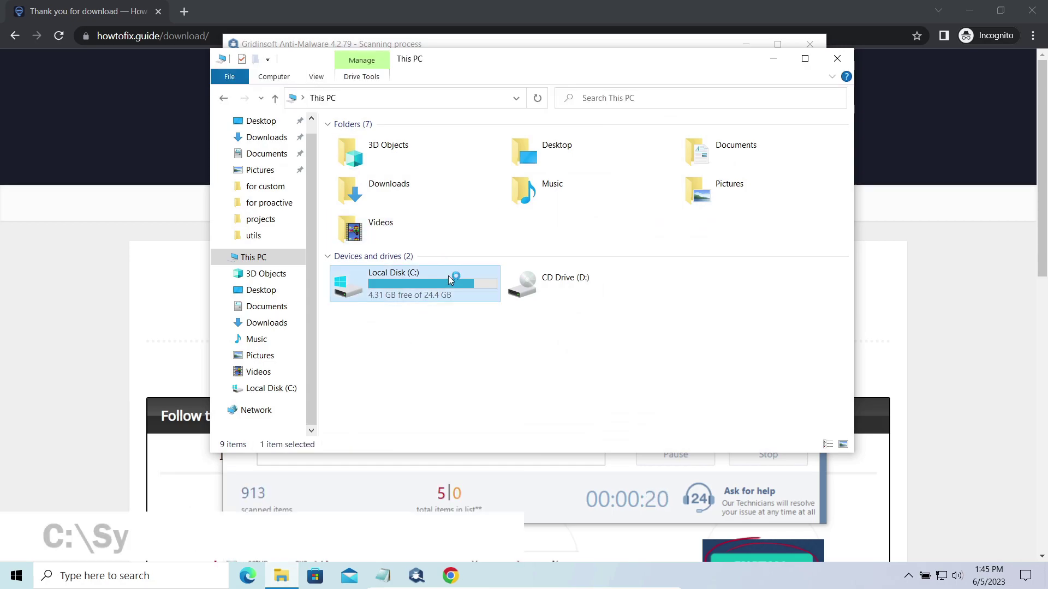
double_click(449, 278)
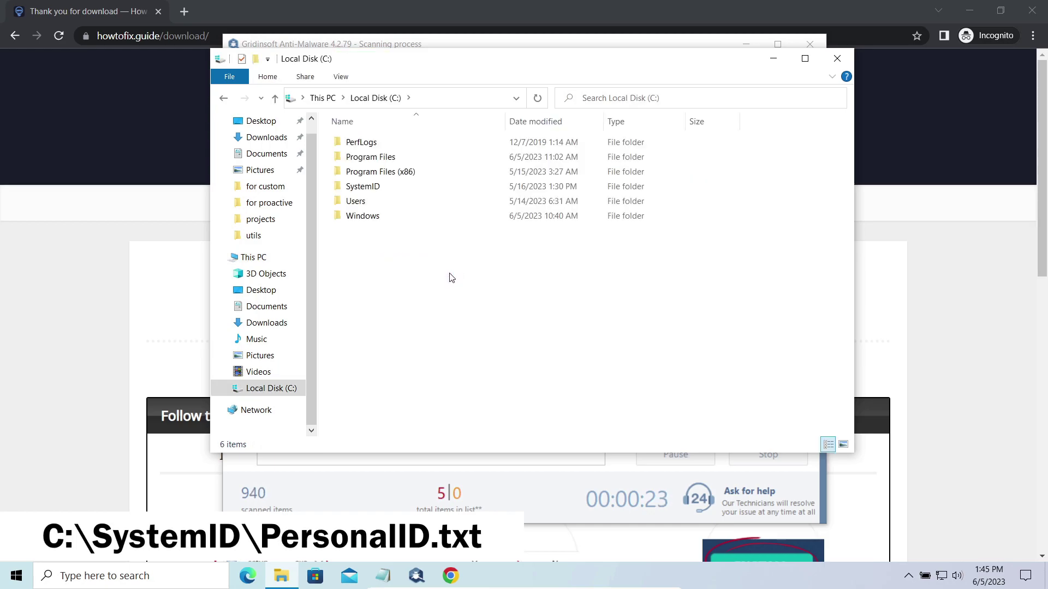
left_click(431, 187)
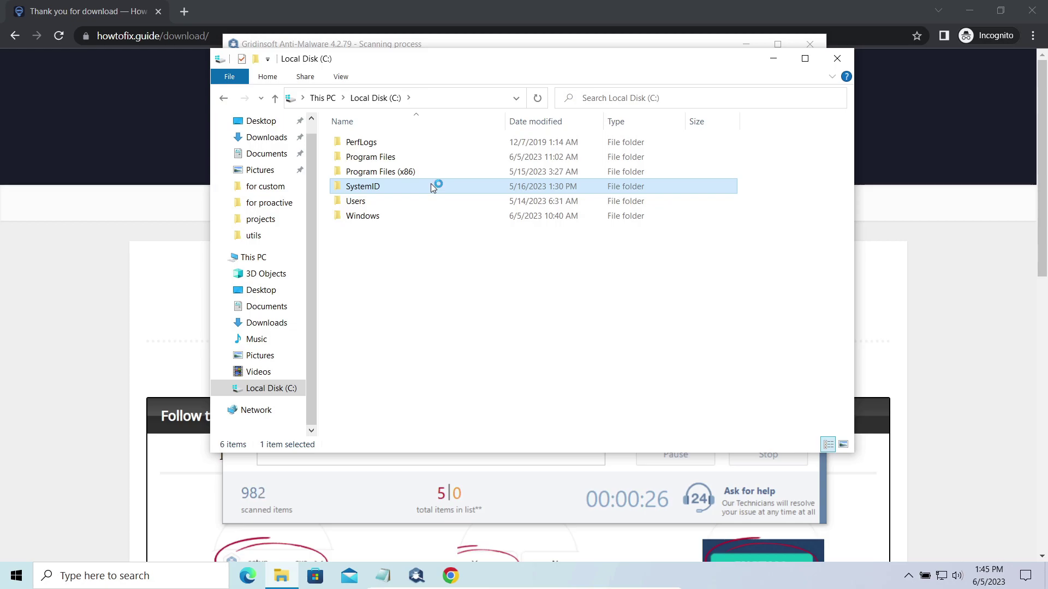
double_click(431, 186)
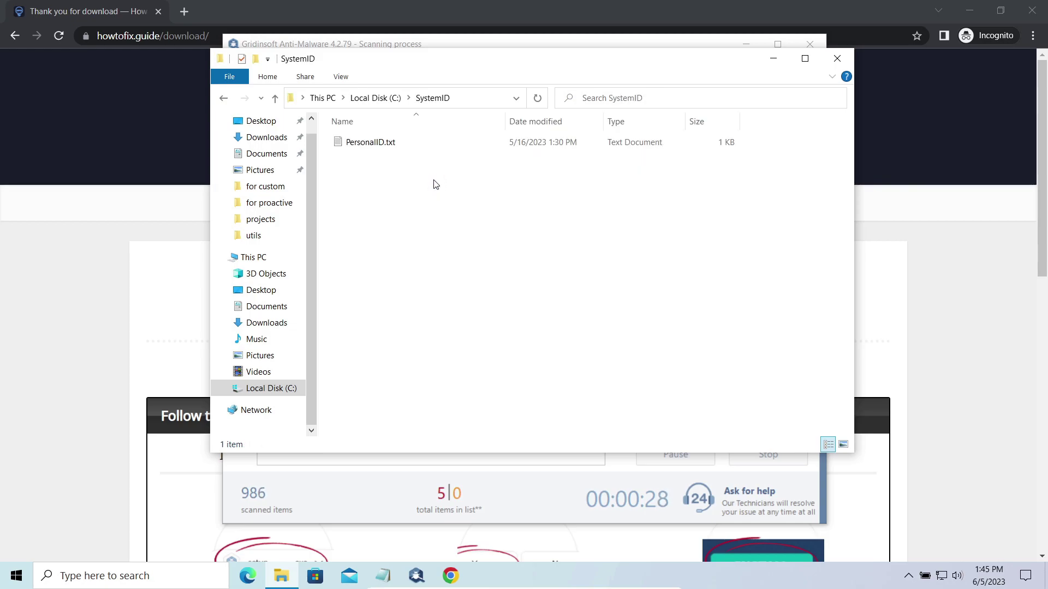
- View PersonalID.txt in Notepad, highlight the ID's 't1' ending, then close it
left_click(422, 143)
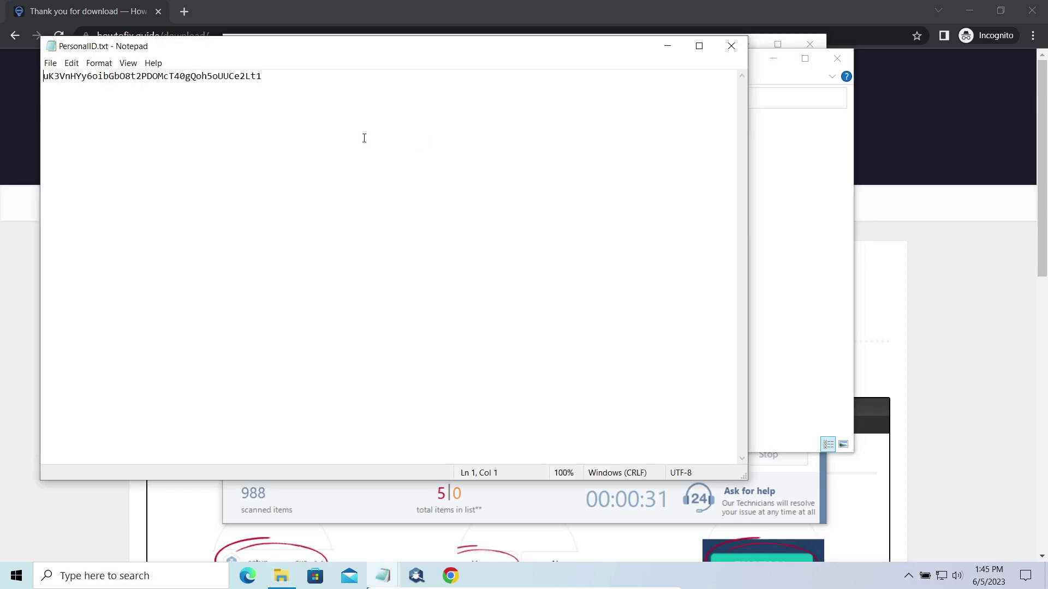
left_click(202, 76)
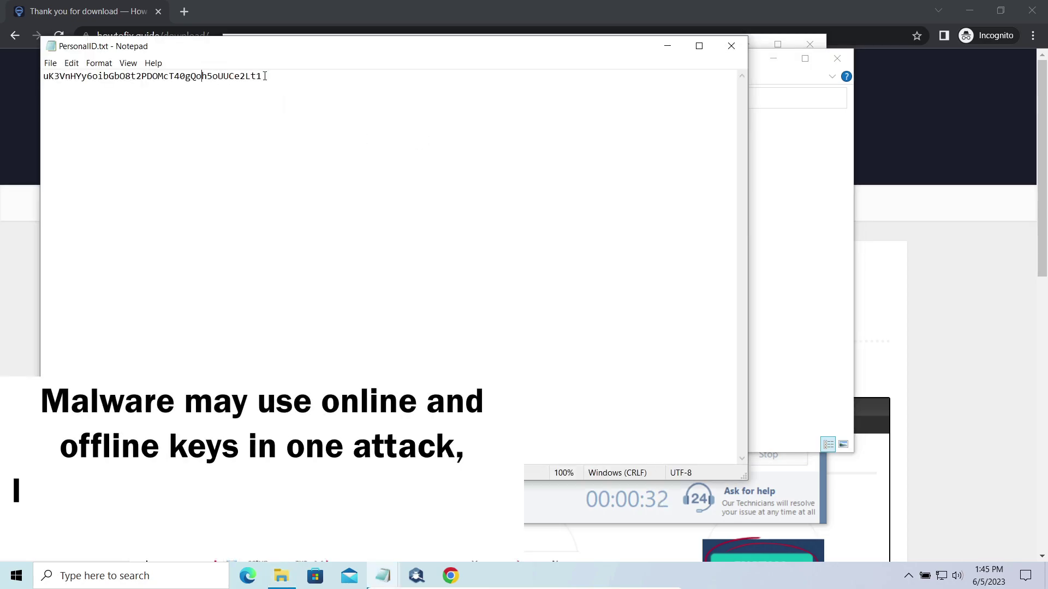
left_click_drag(265, 76, 251, 75)
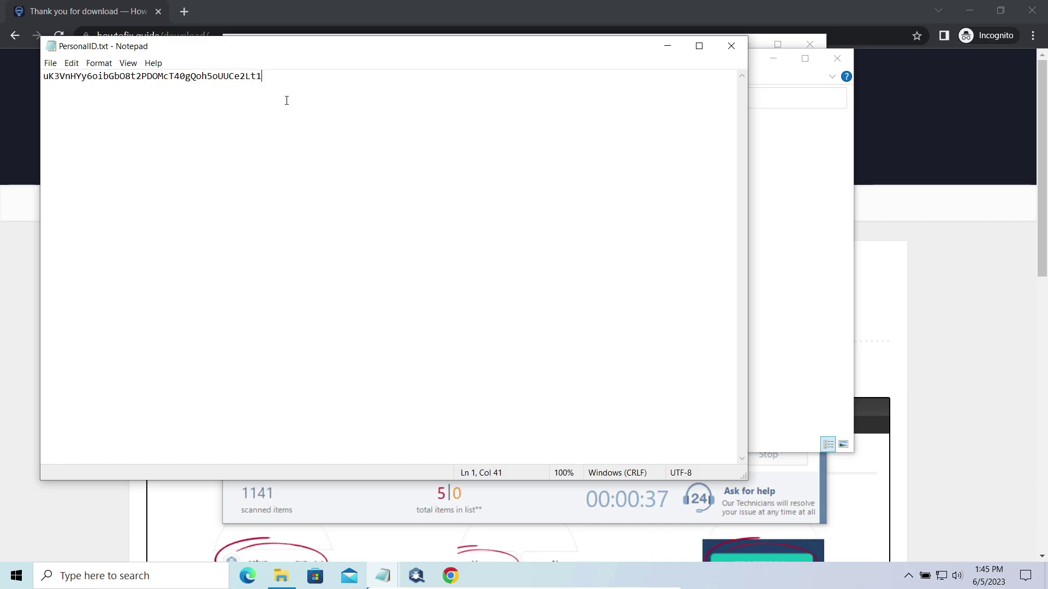
left_click(730, 46)
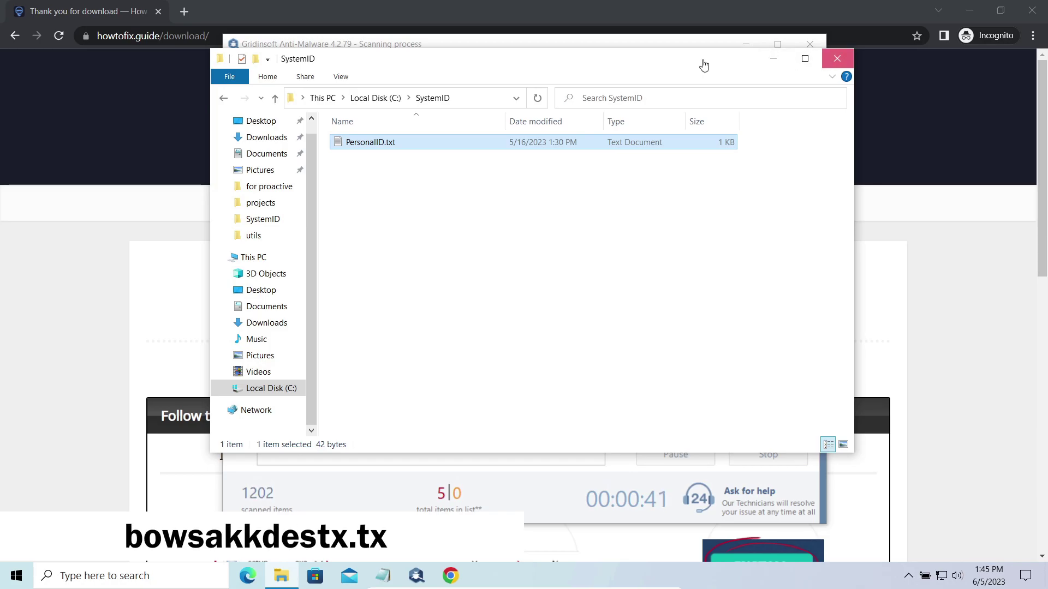
- Close the SystemID Explorer window and wait for the scan to report 10 objects
left_click(839, 60)
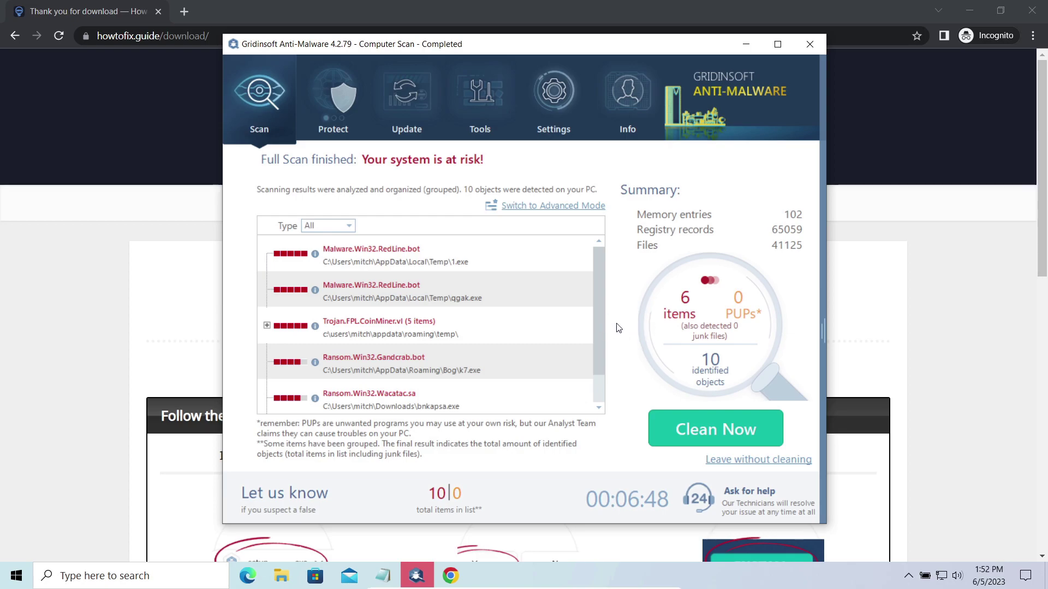
- Clean all 10 detected threats and dismiss the removal summary to return to Start Scan
left_click(688, 429)
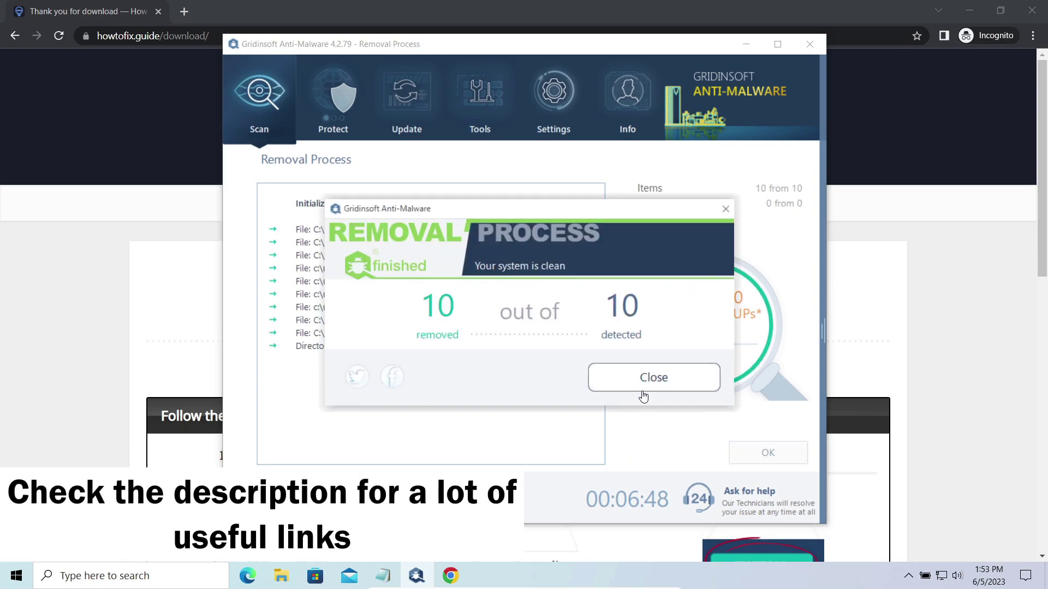
left_click(662, 378)
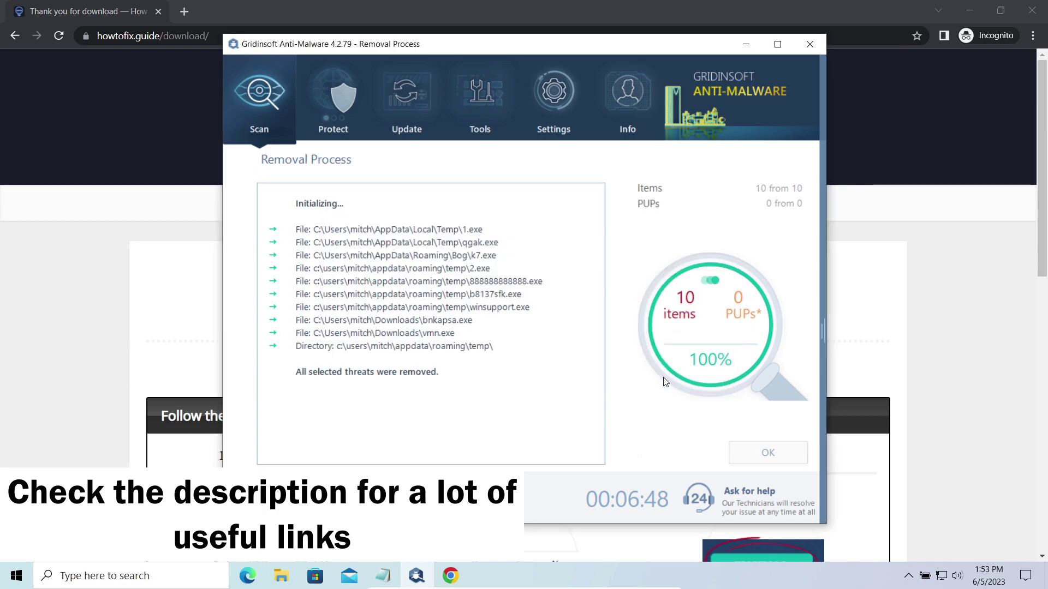
left_click(763, 452)
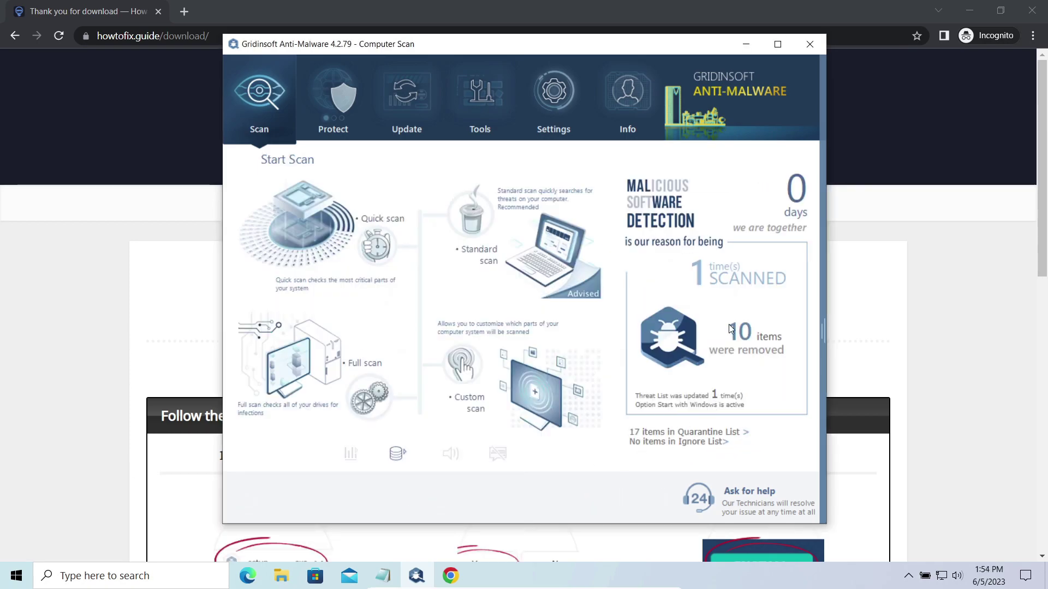